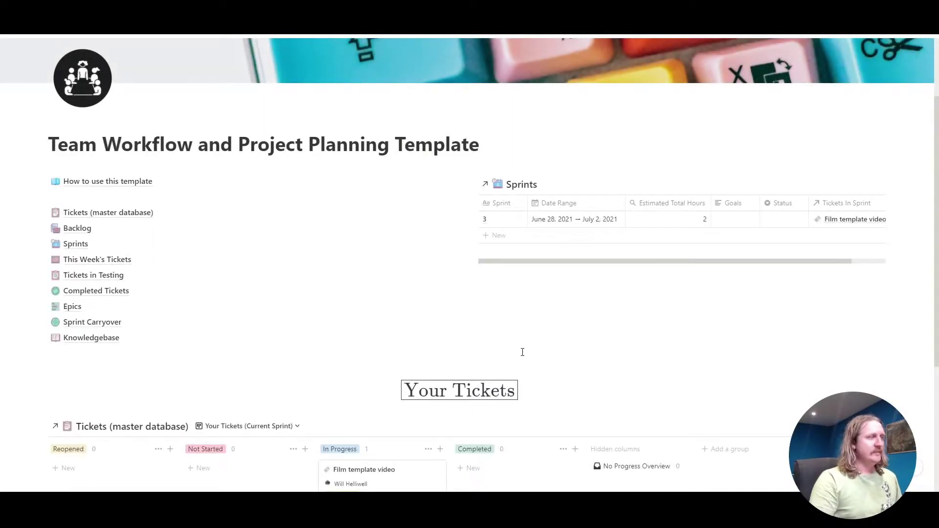
Step: Read through the How to use this template guide, then go back to the template home page
{"action": "left_click", "coordinate": [168, 185]}
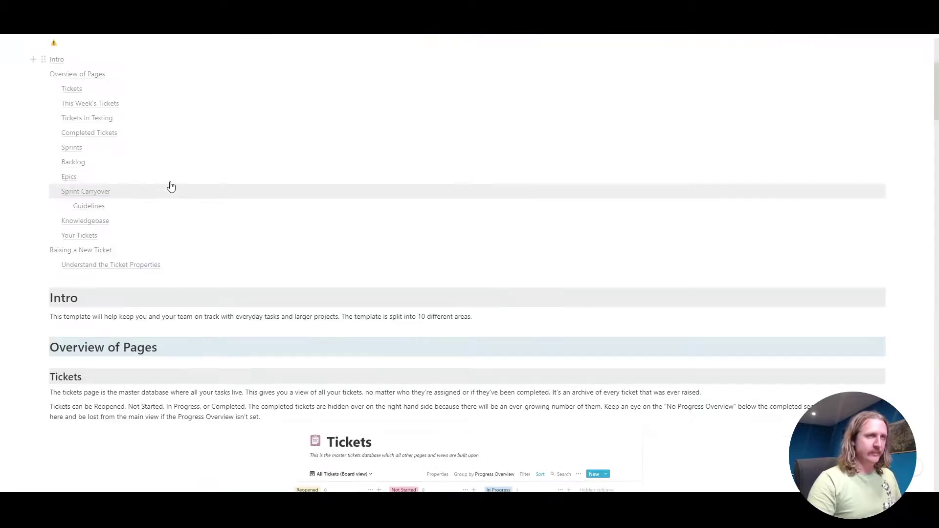
{"action": "scroll", "coordinate": [284, 234], "scroll_direction": "down", "scroll_amount": 15}
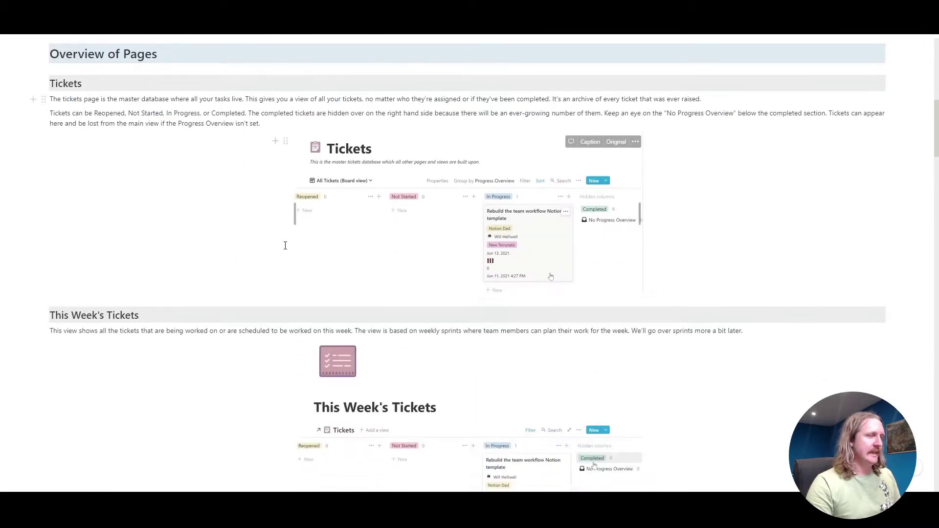
{"action": "scroll", "coordinate": [264, 259], "scroll_direction": "down", "scroll_amount": 20}
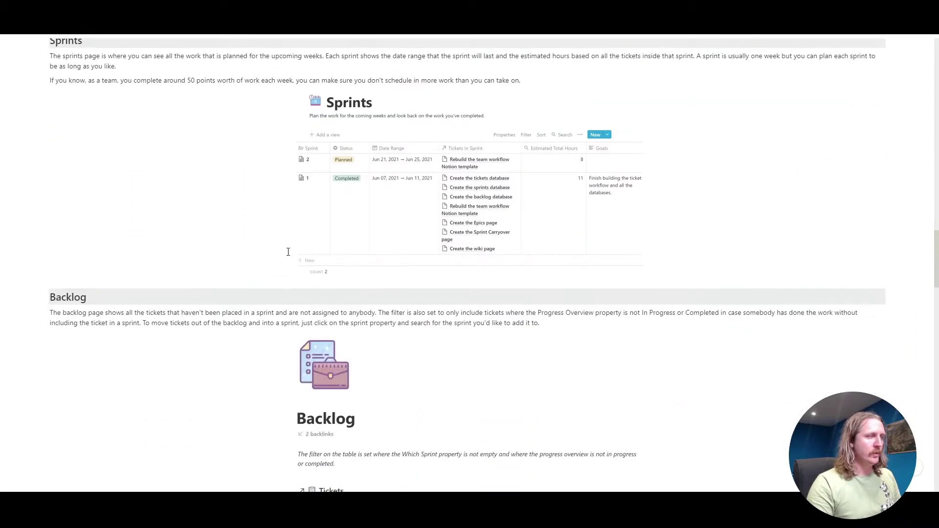
{"action": "scroll", "coordinate": [274, 244], "scroll_direction": "down", "scroll_amount": 6}
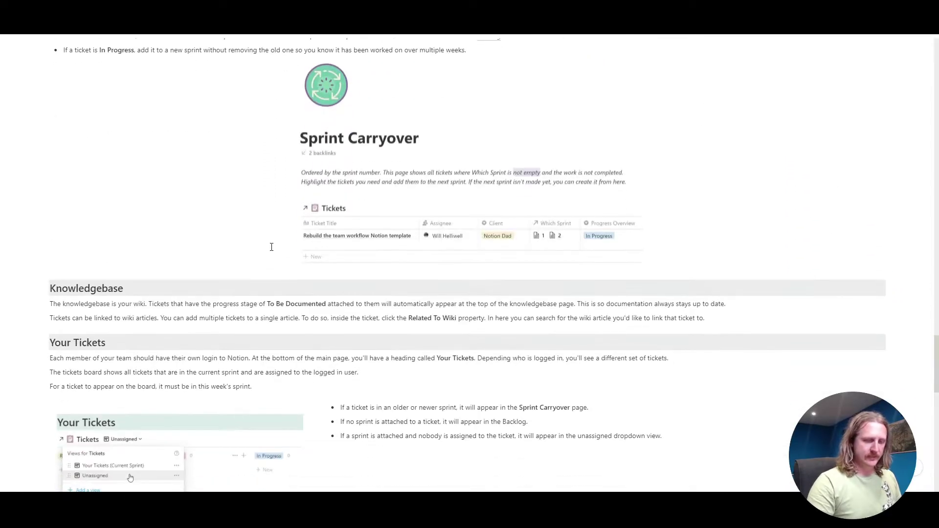
{"action": "key", "text": "alt+Left"}
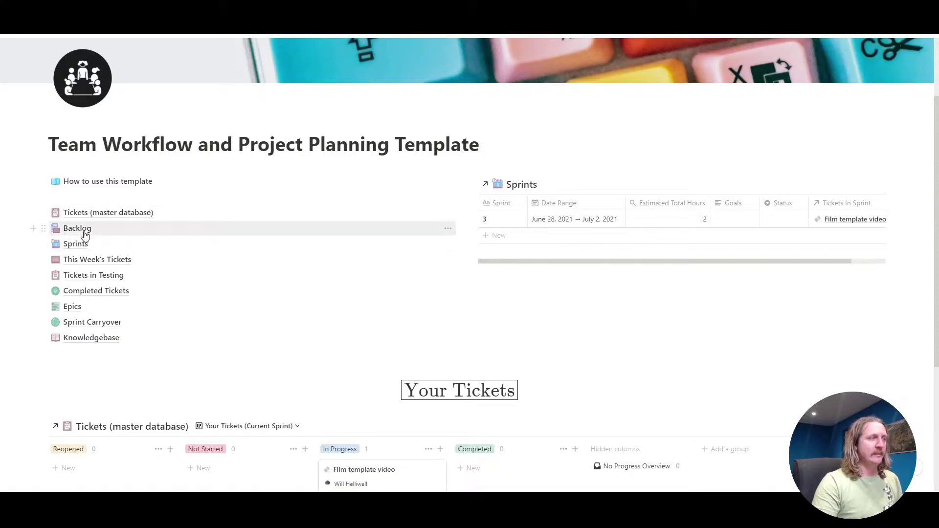
Step: Open the Tickets (master database) board and briefly check its list of ticket templates
{"action": "left_click", "coordinate": [133, 214]}
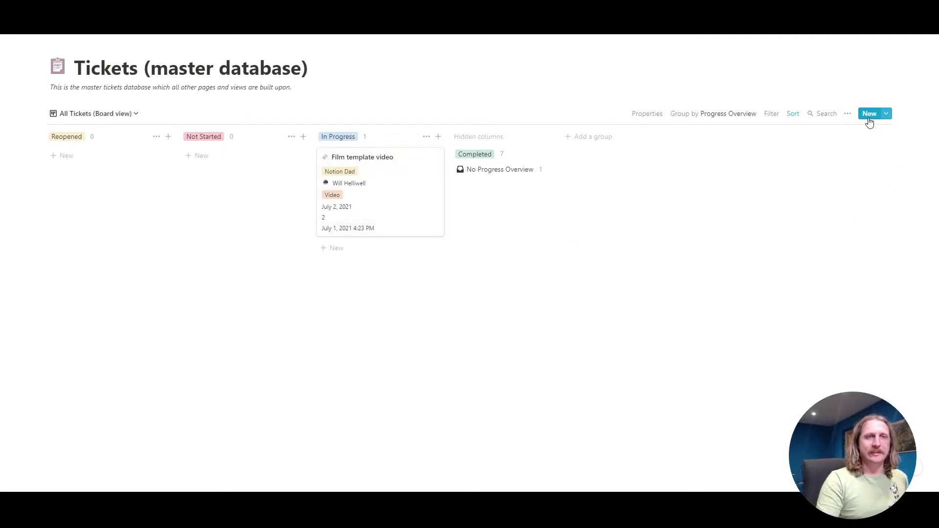
{"action": "left_click", "coordinate": [886, 117]}
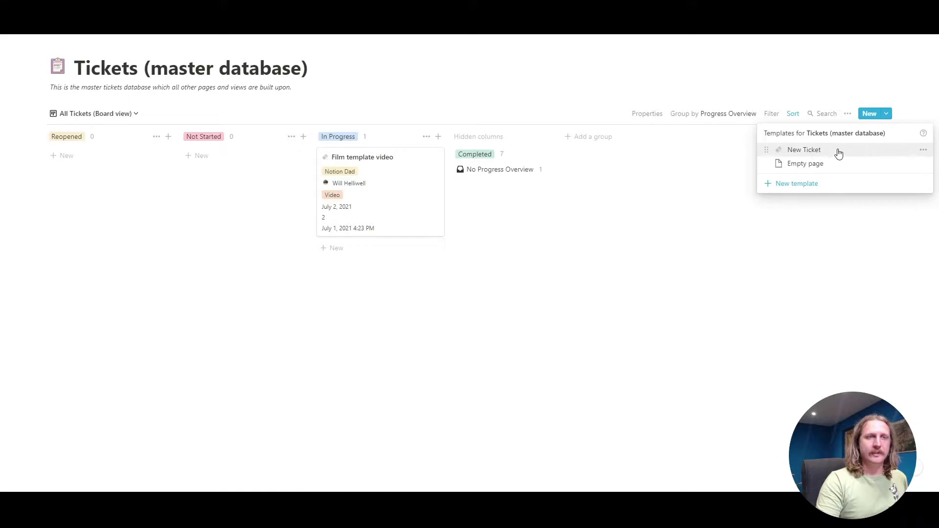
{"action": "left_click", "coordinate": [886, 113]}
{"action": "left_click", "coordinate": [369, 182]}
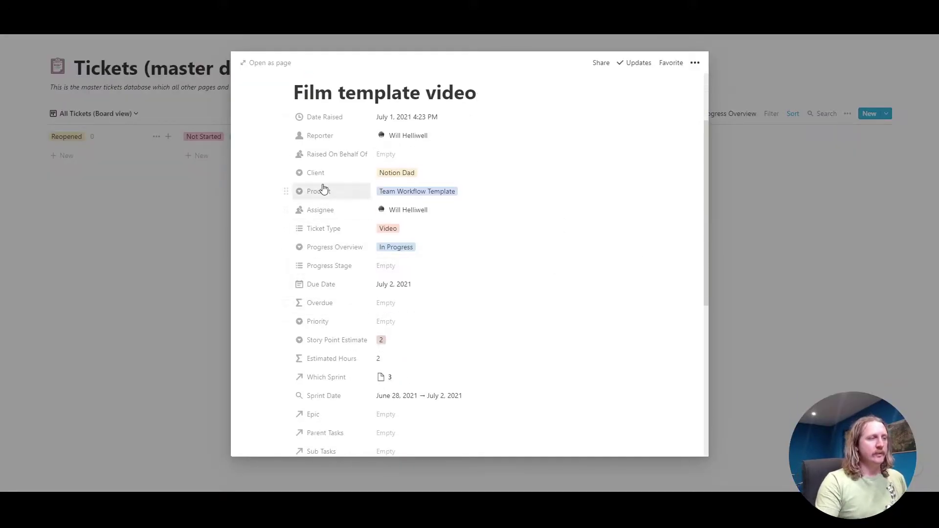
{"action": "scroll", "coordinate": [338, 294], "scroll_direction": "down", "scroll_amount": 5}
{"action": "scroll", "coordinate": [337, 293], "scroll_direction": "up", "scroll_amount": 5}
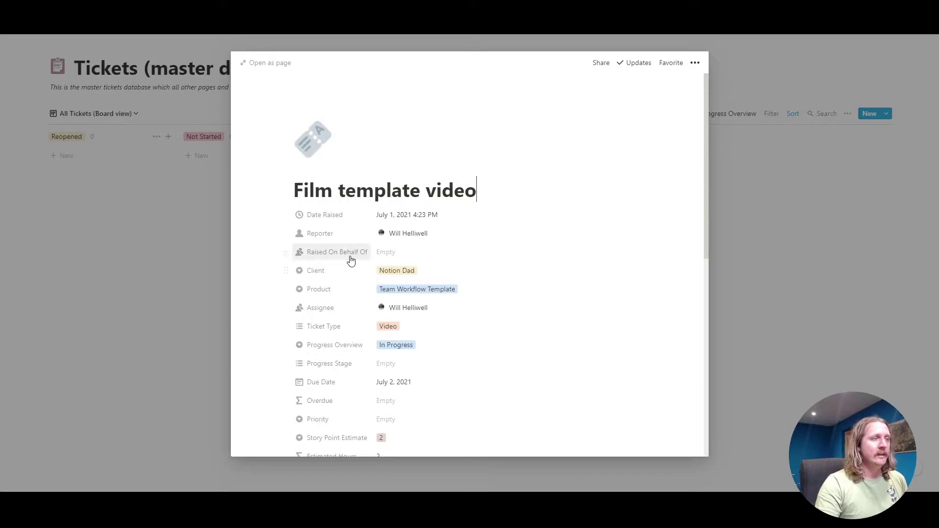
{"action": "scroll", "coordinate": [480, 216], "scroll_direction": "down", "scroll_amount": 2}
{"action": "scroll", "coordinate": [346, 167], "scroll_direction": "up", "scroll_amount": 1}
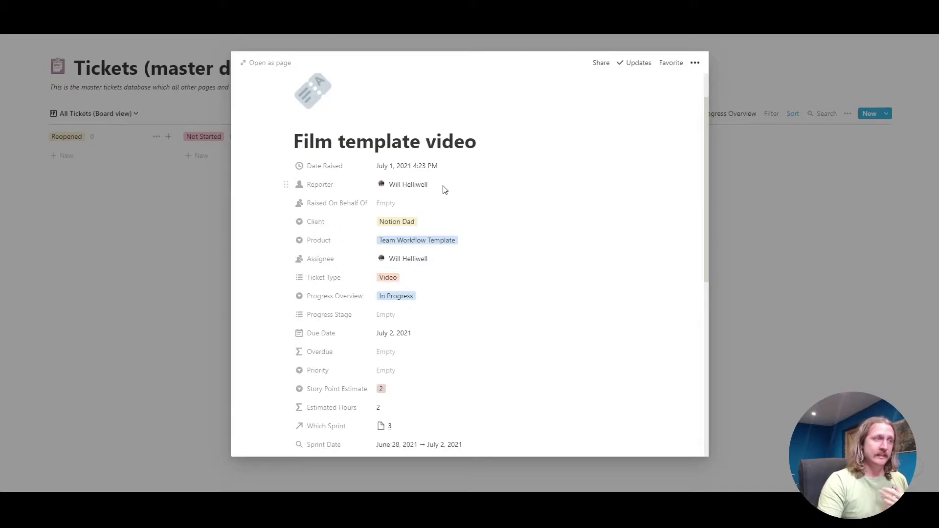
{"action": "scroll", "coordinate": [499, 227], "scroll_direction": "down", "scroll_amount": 1}
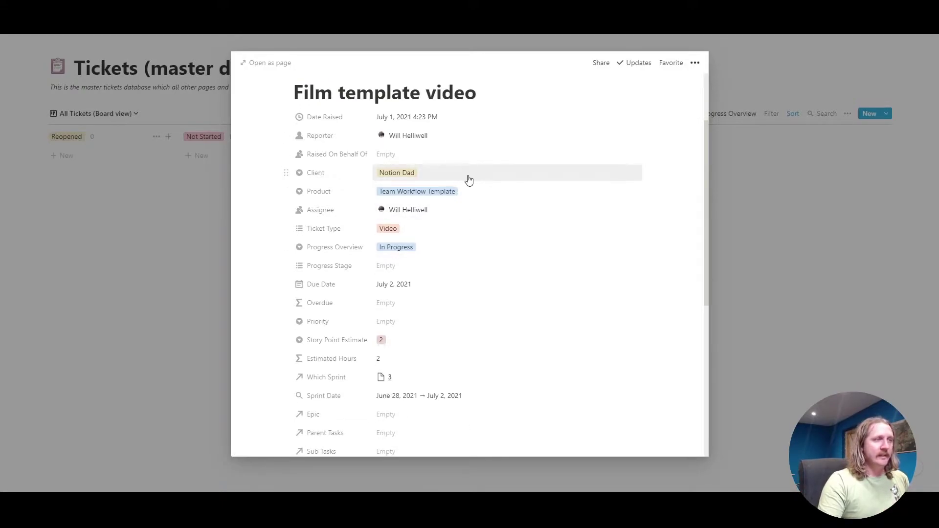
{"action": "left_click", "coordinate": [501, 192]}
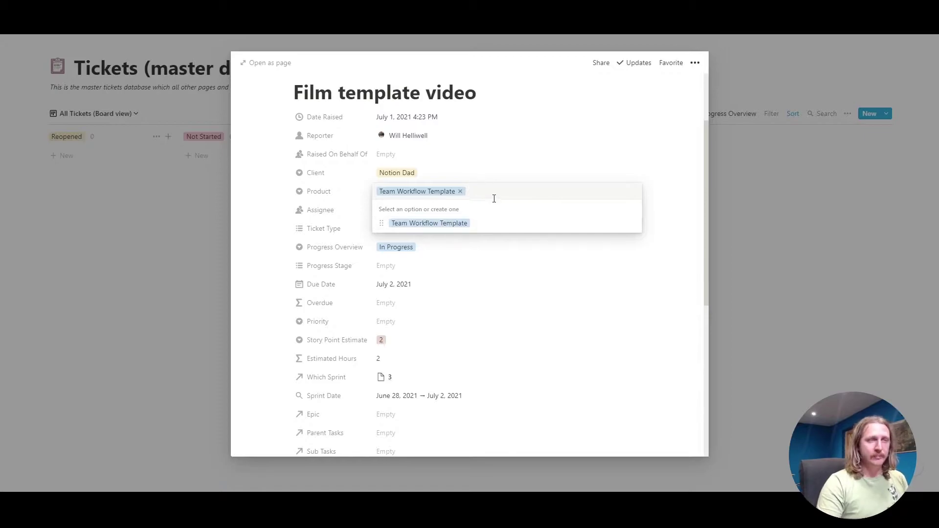
{"action": "left_click", "coordinate": [583, 271]}
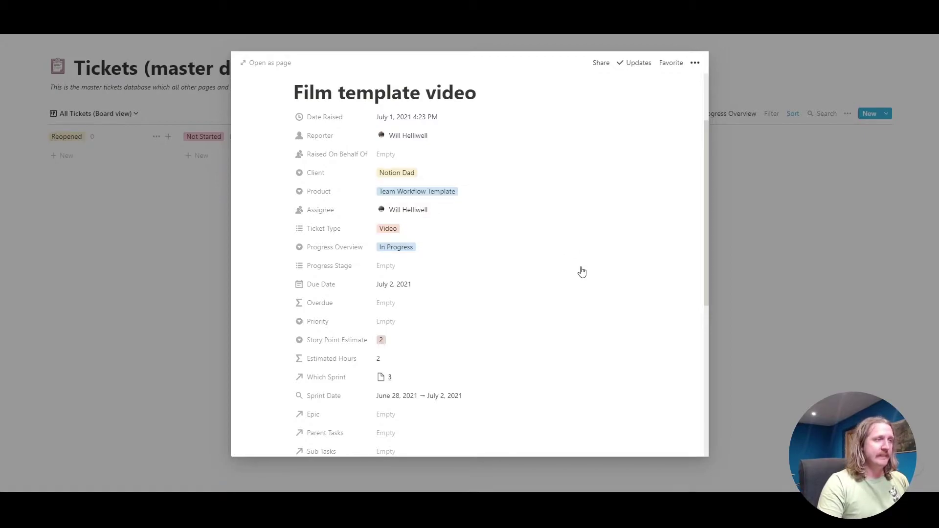
{"action": "left_click", "coordinate": [463, 230]}
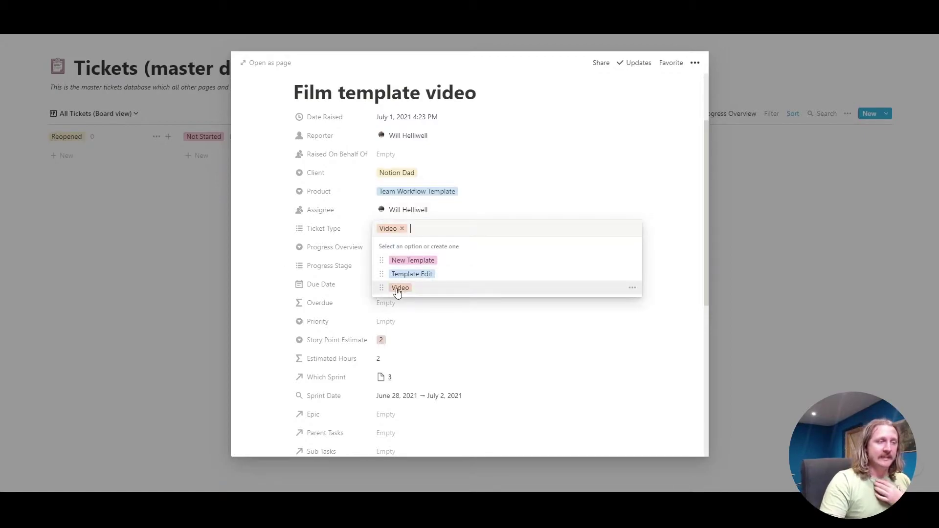
{"action": "left_click", "coordinate": [505, 316]}
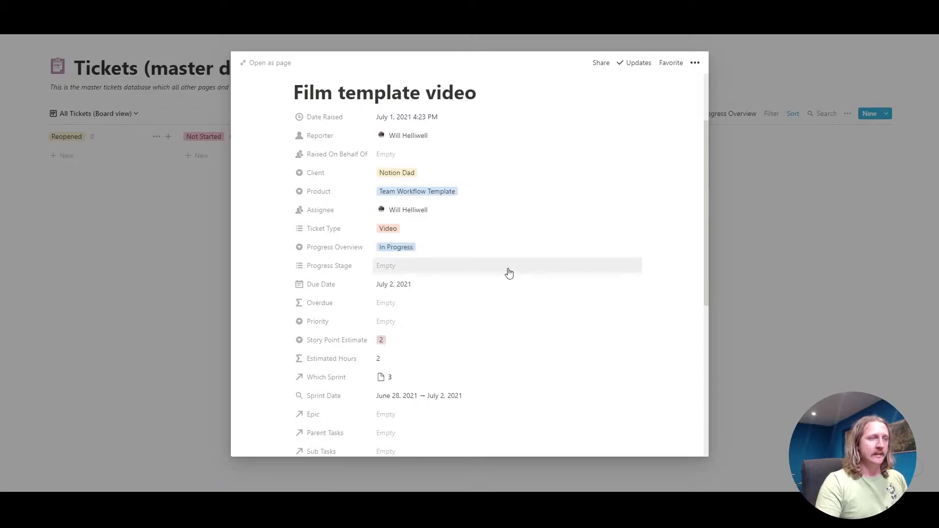
{"action": "left_click", "coordinate": [729, 265]}
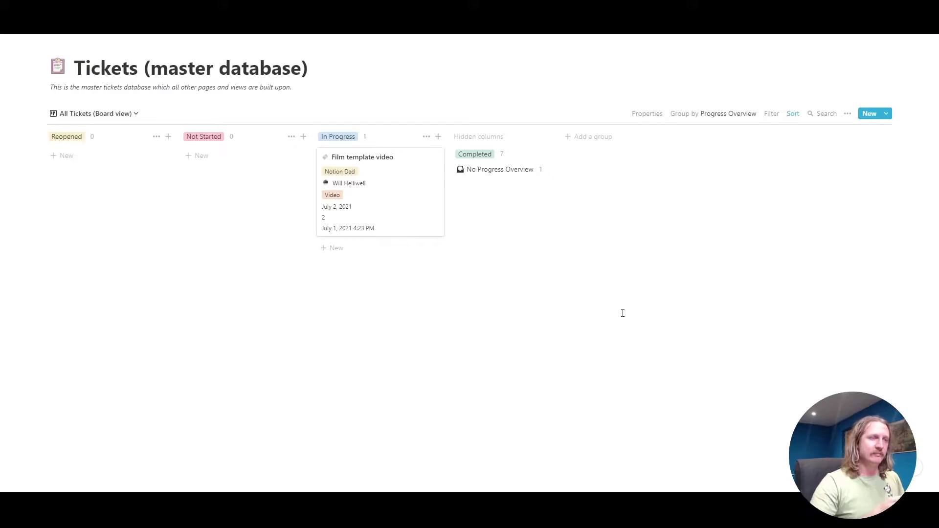
Step: Open the Film template video ticket and look over its properties
{"action": "left_click", "coordinate": [419, 205]}
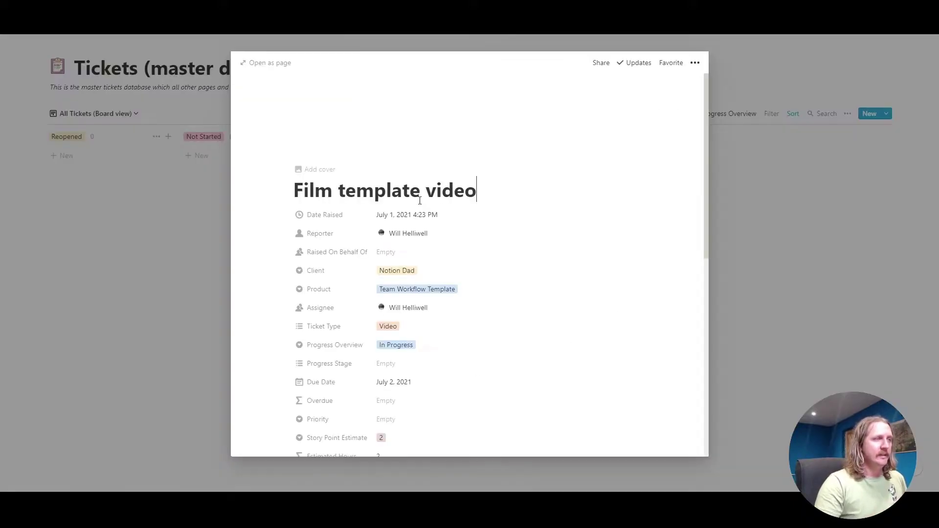
{"action": "scroll", "coordinate": [563, 337], "scroll_direction": "down", "scroll_amount": 3}
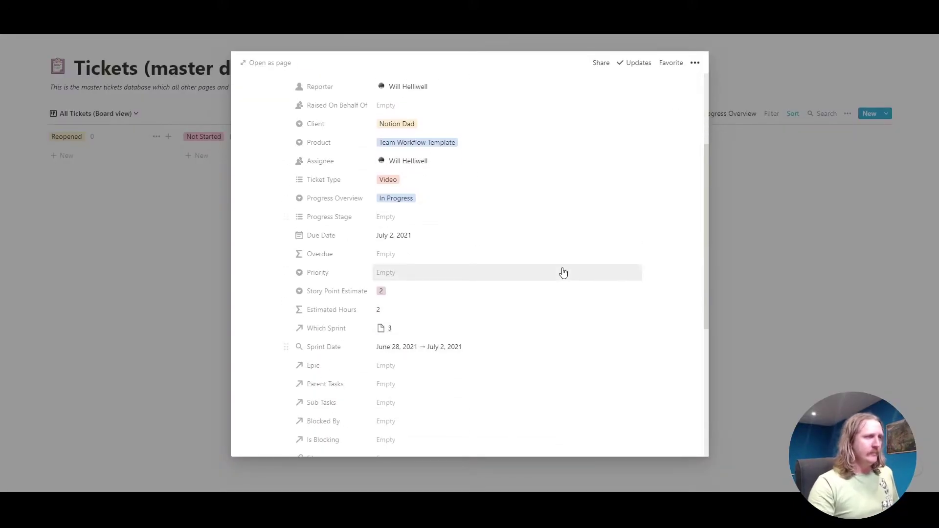
{"action": "scroll", "coordinate": [577, 284], "scroll_direction": "down", "scroll_amount": 2}
{"action": "scroll", "coordinate": [586, 294], "scroll_direction": "up", "scroll_amount": 1}
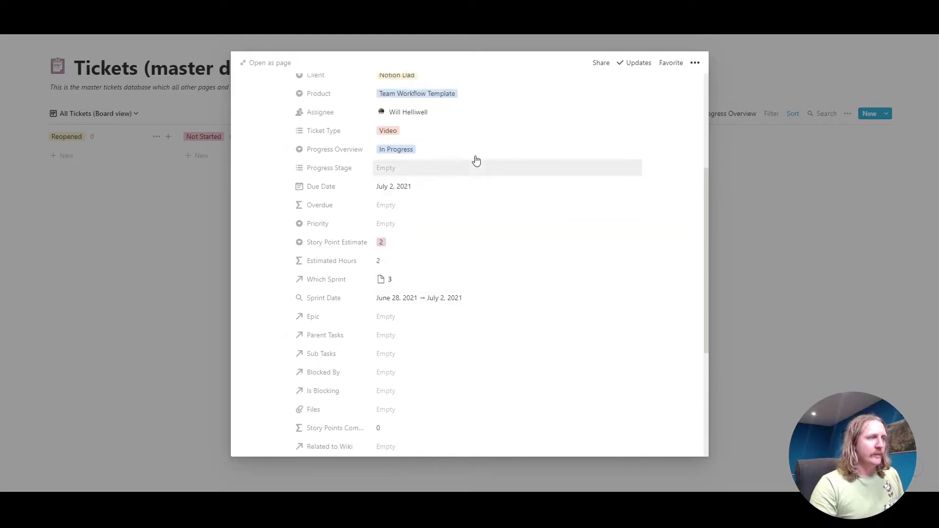
Step: Try the On Hold and Waiting On Client Progress Stage tags, then remove both
{"action": "left_click", "coordinate": [430, 173]}
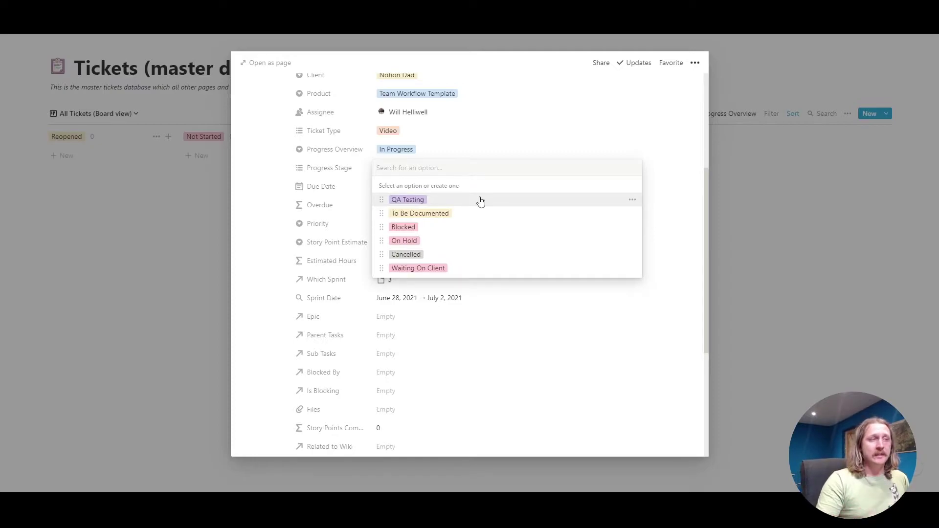
{"action": "left_click", "coordinate": [445, 241]}
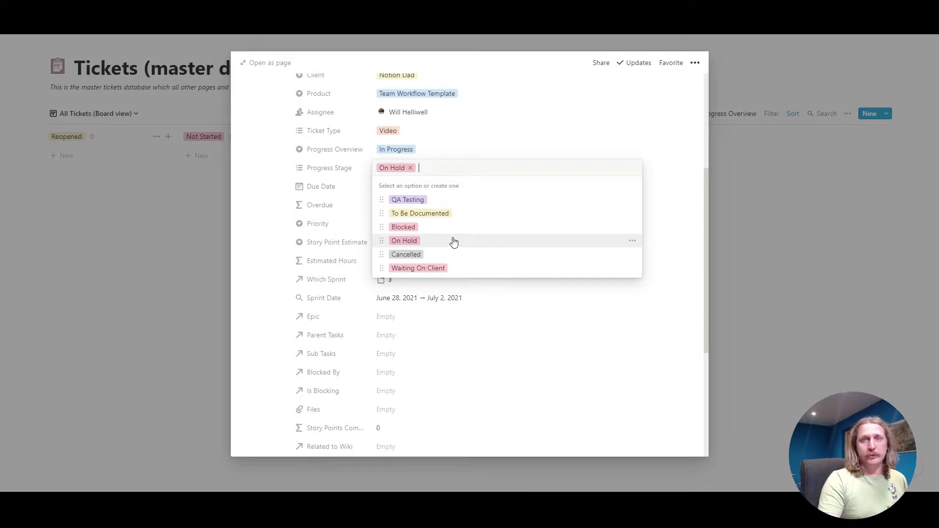
{"action": "left_click", "coordinate": [446, 269]}
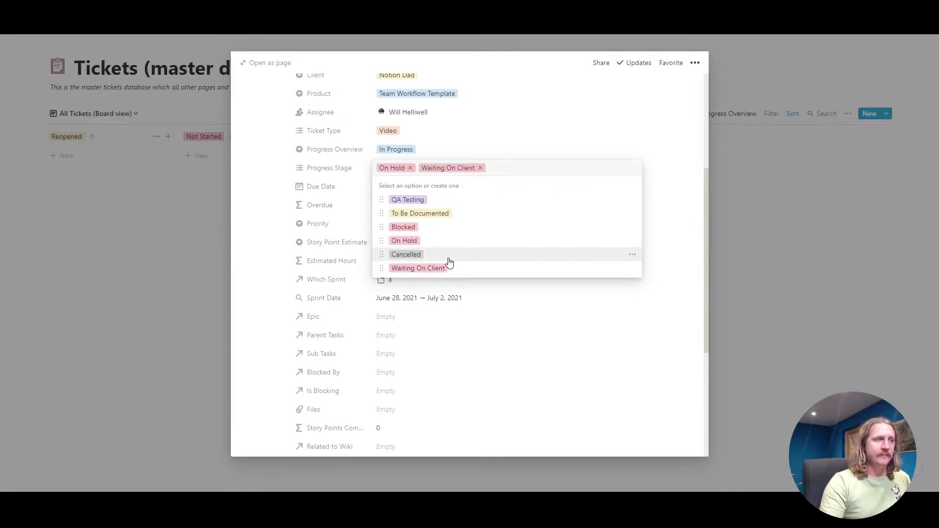
{"action": "left_click", "coordinate": [410, 168]}
{"action": "left_click", "coordinate": [437, 168]}
{"action": "left_click", "coordinate": [665, 299]}
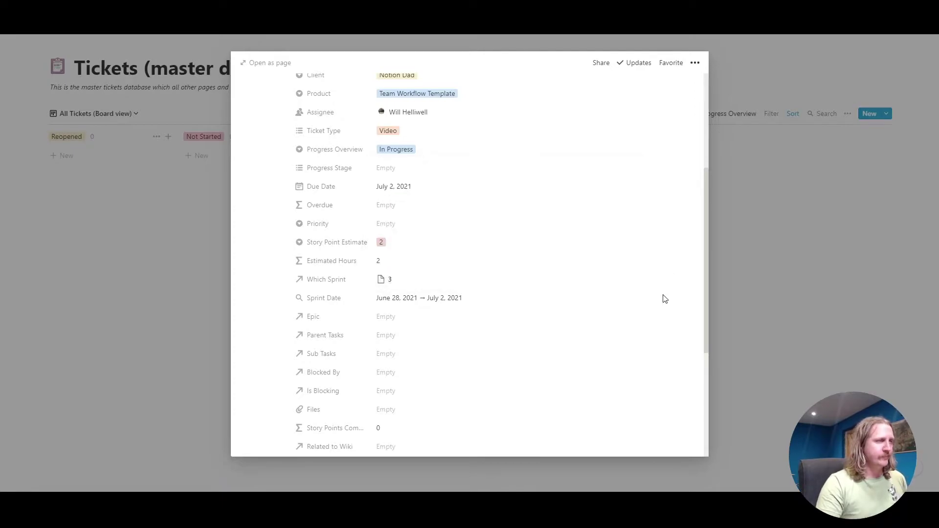
Step: Set the ticket's Due Date to July 1, 2021 at 4:40 PM
{"action": "left_click", "coordinate": [467, 195]}
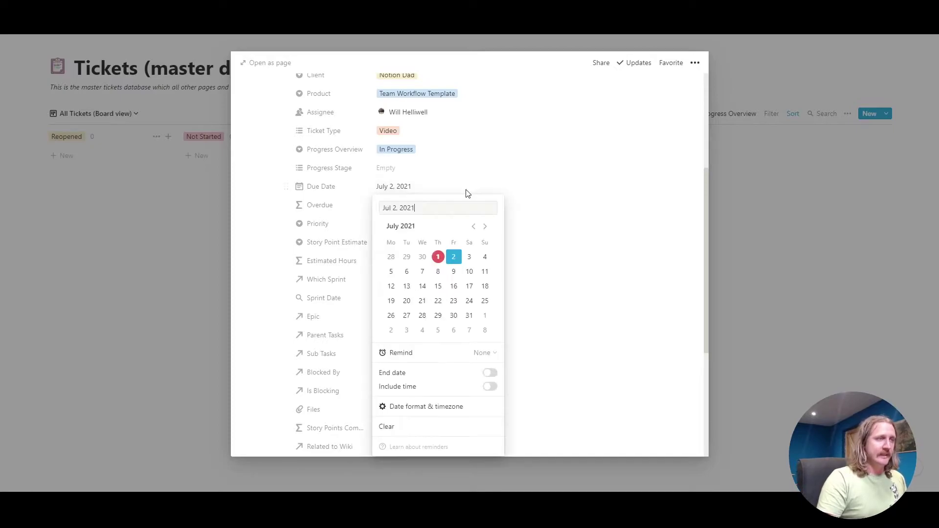
{"action": "left_click", "coordinate": [438, 258]}
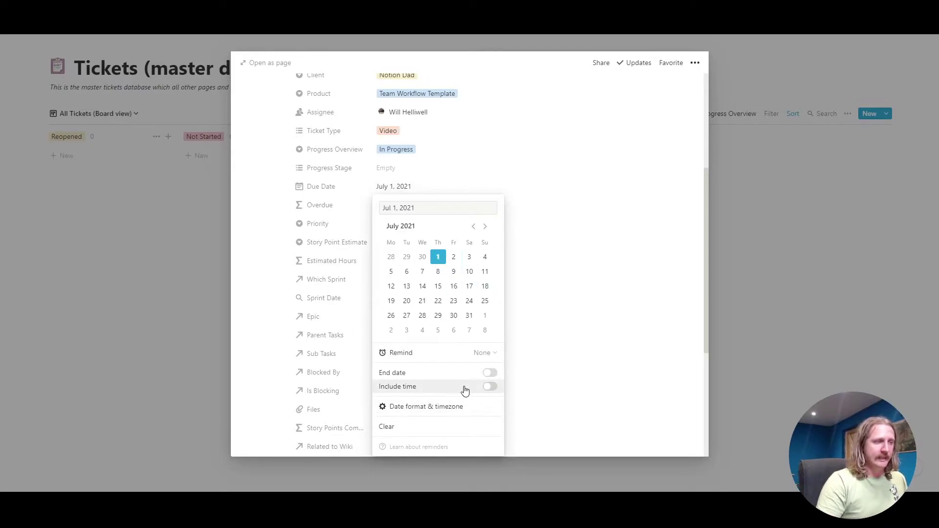
{"action": "left_click", "coordinate": [489, 387]}
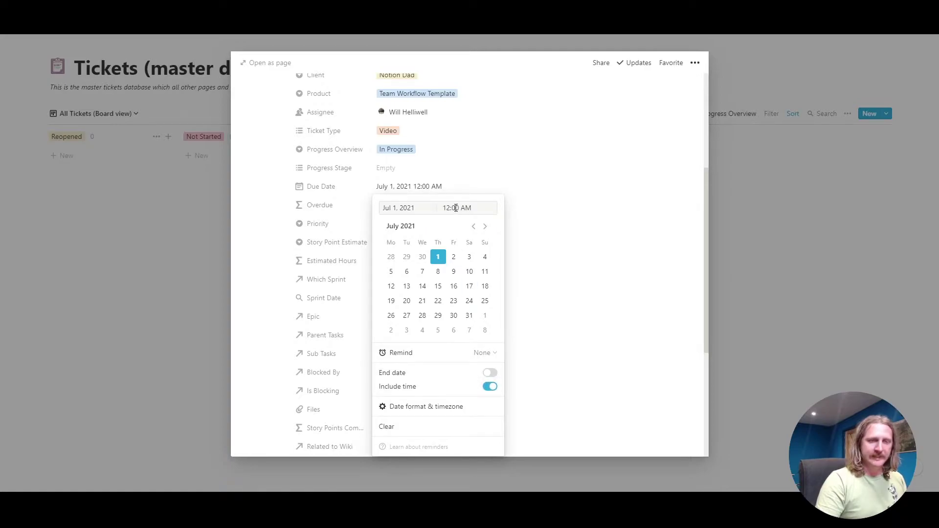
{"action": "left_click", "coordinate": [455, 208]}
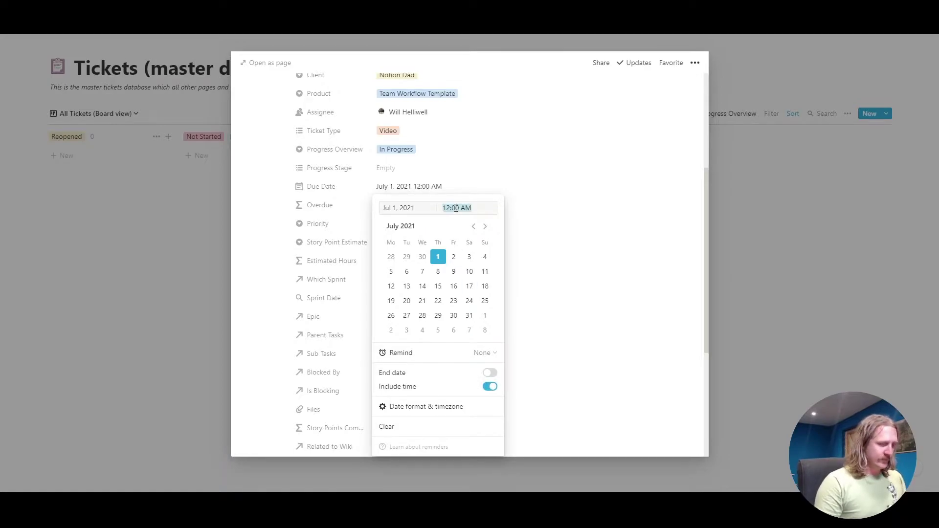
{"action": "type", "text": "16:40"}
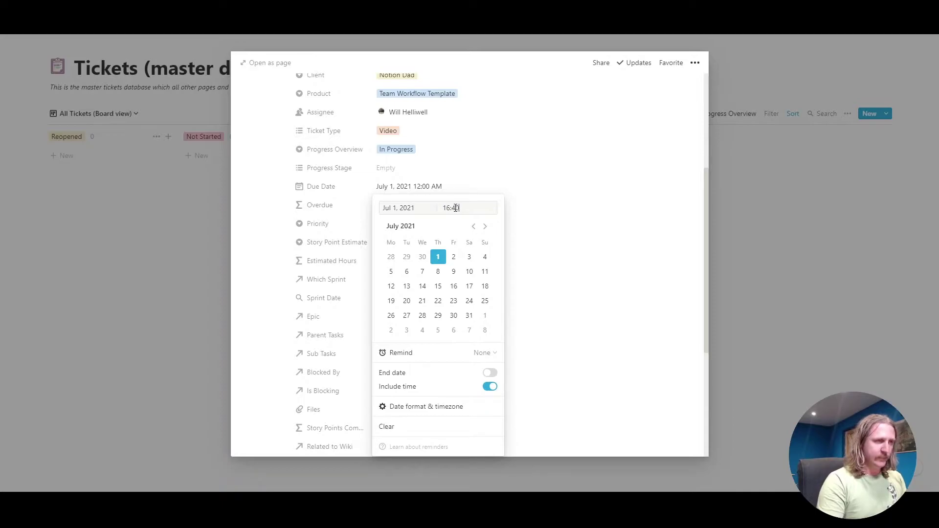
{"action": "key", "text": "Return"}
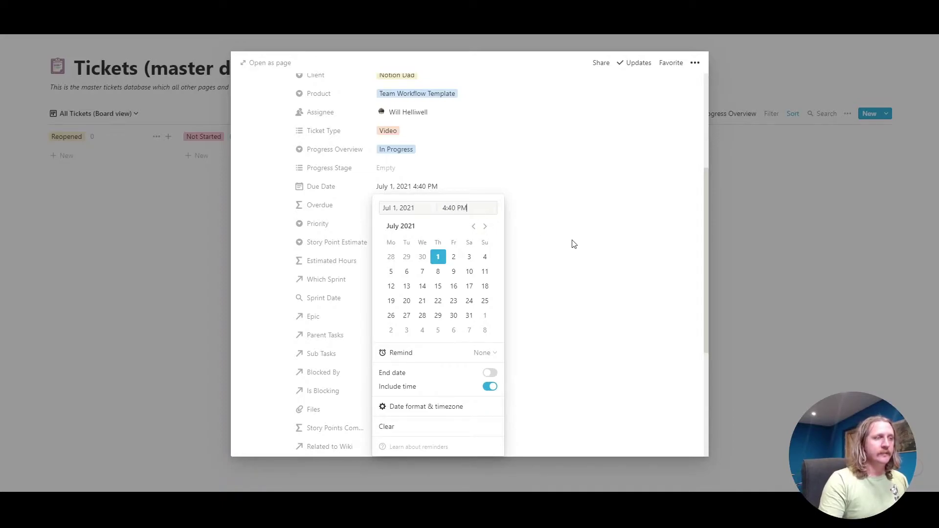
{"action": "left_click", "coordinate": [571, 251]}
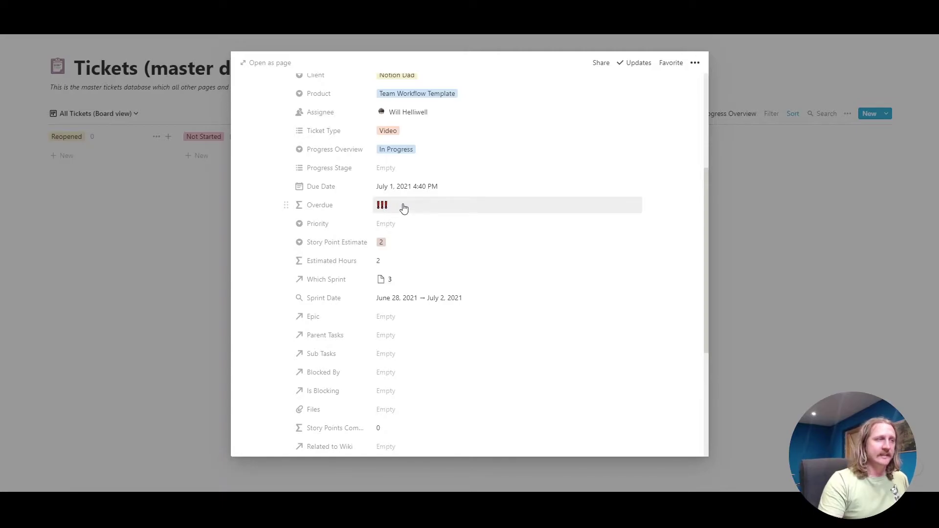
Step: Reopen the ticket, change the due time to 5:00 PM, and leave Priority empty
{"action": "left_click", "coordinate": [207, 218]}
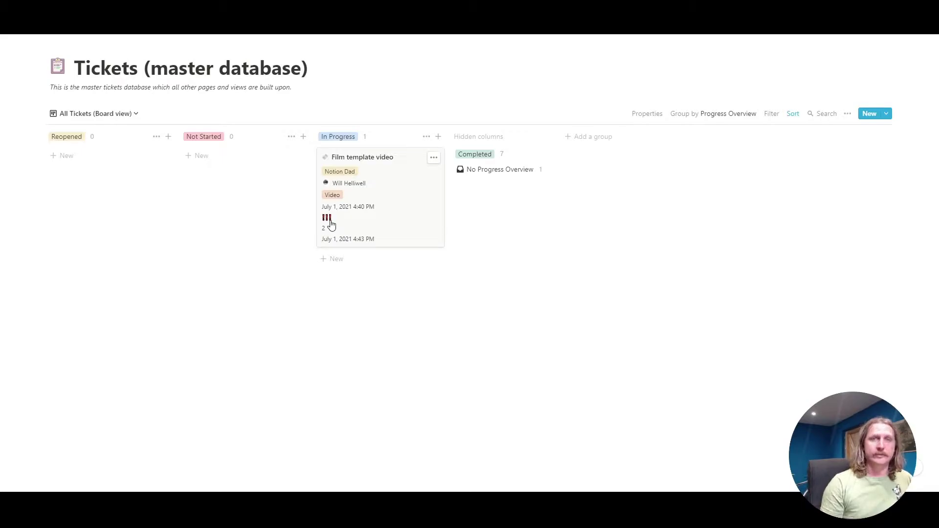
{"action": "left_click", "coordinate": [370, 218]}
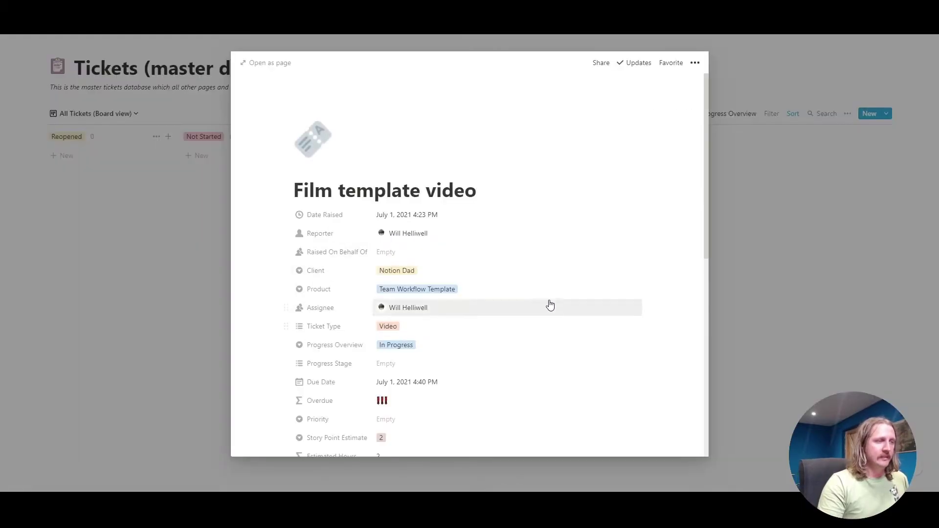
{"action": "scroll", "coordinate": [537, 300], "scroll_direction": "down", "scroll_amount": 4}
{"action": "left_click", "coordinate": [446, 188]}
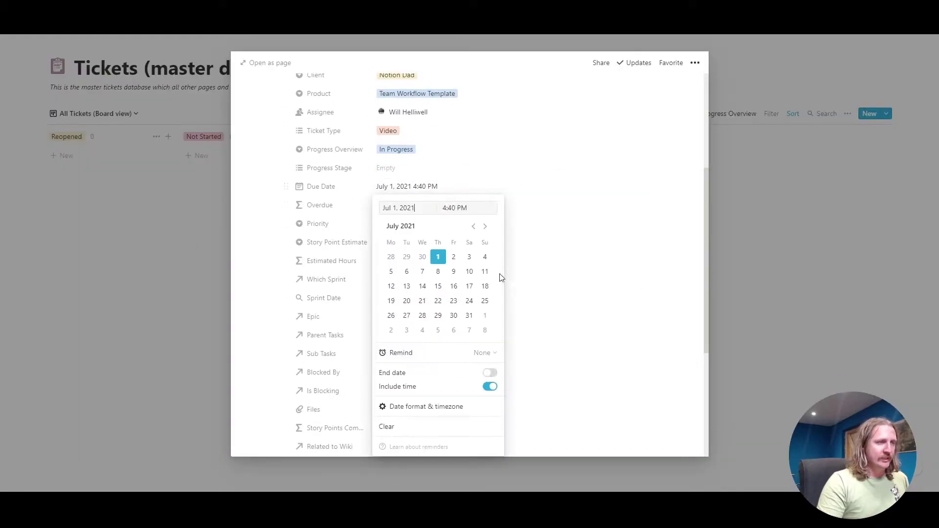
{"action": "left_click", "coordinate": [457, 207]}
{"action": "key", "text": "ctrl+a"}
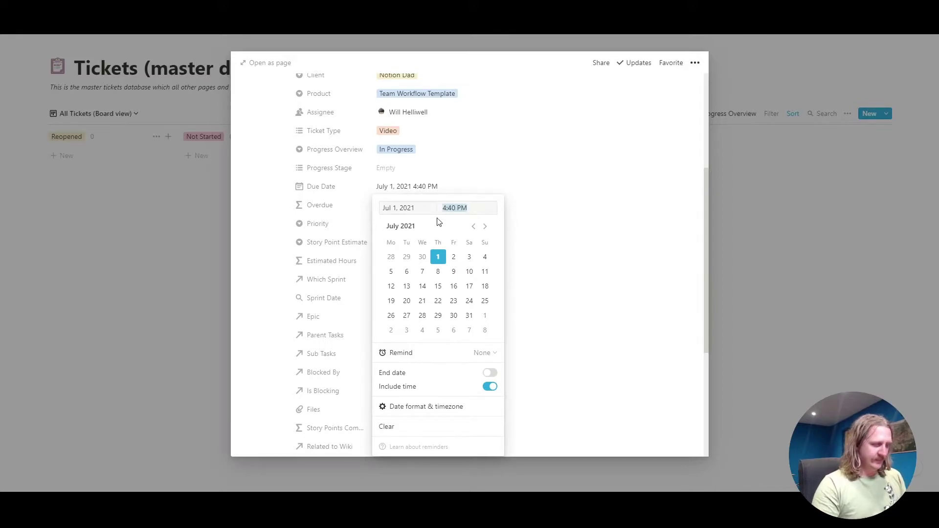
{"action": "type", "text": "5 pm"}
{"action": "left_click", "coordinate": [513, 238]}
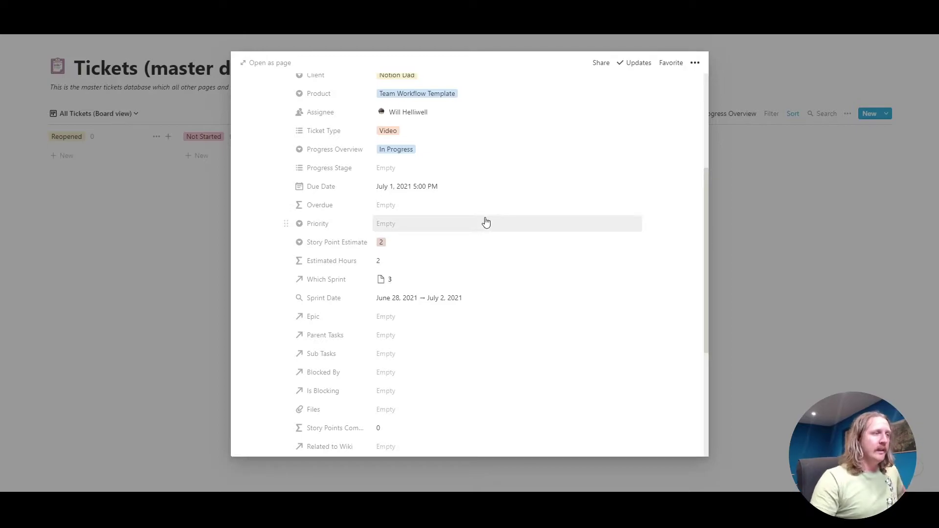
{"action": "left_click", "coordinate": [443, 225]}
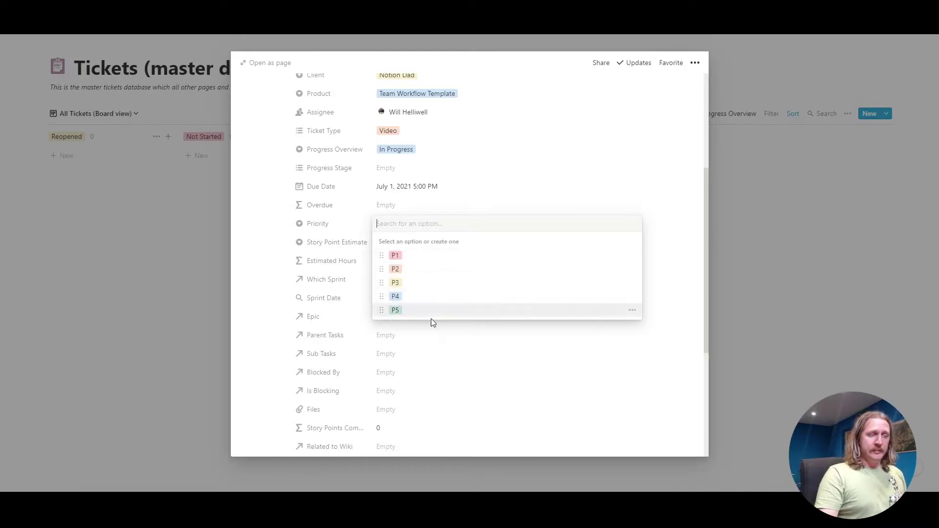
{"action": "left_click", "coordinate": [657, 256]}
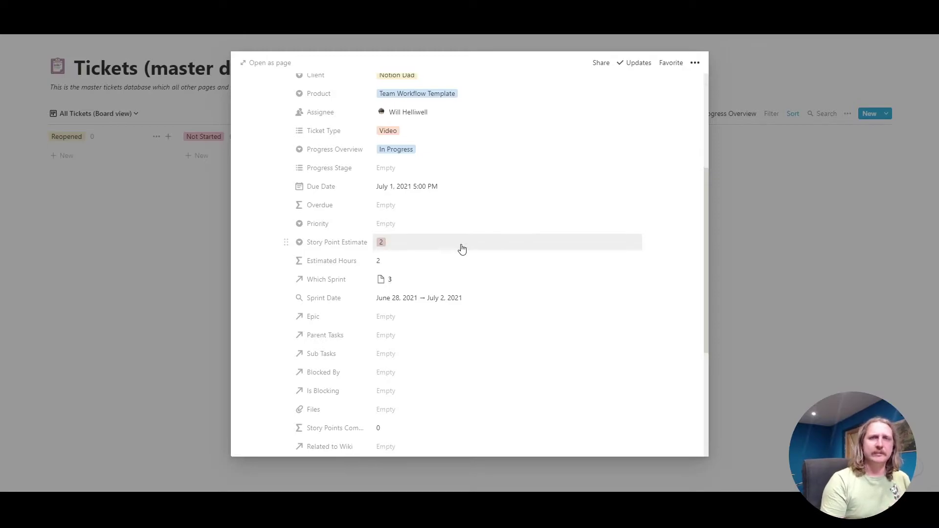
{"action": "left_click", "coordinate": [463, 249]}
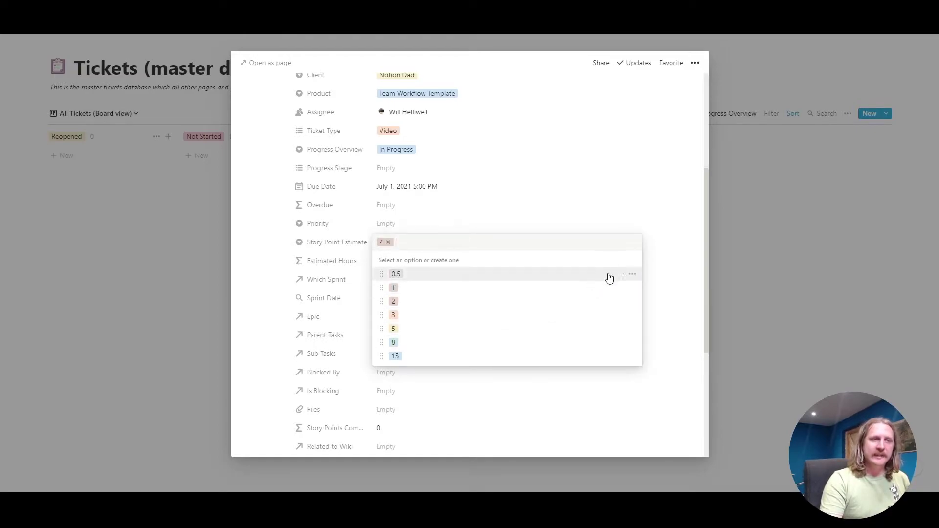
{"action": "left_click", "coordinate": [660, 286]}
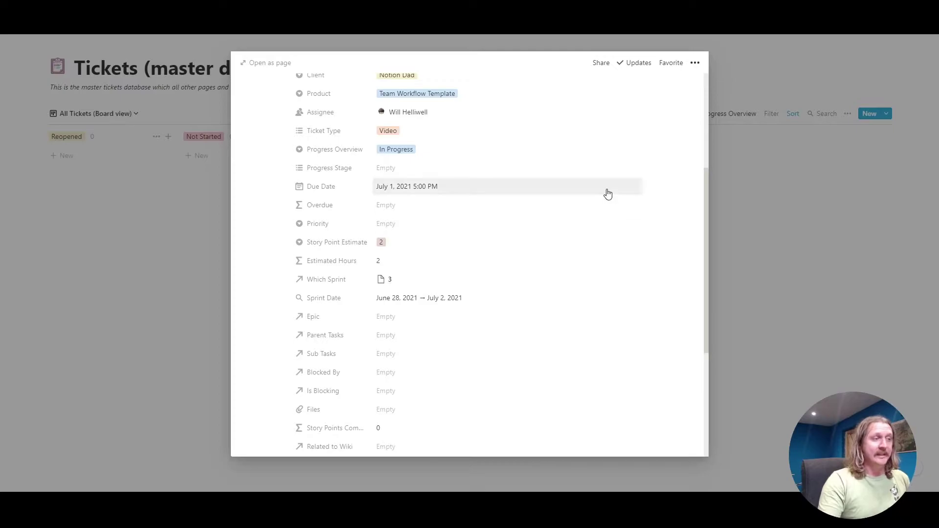
{"action": "scroll", "coordinate": [608, 193], "scroll_direction": "down", "scroll_amount": 3}
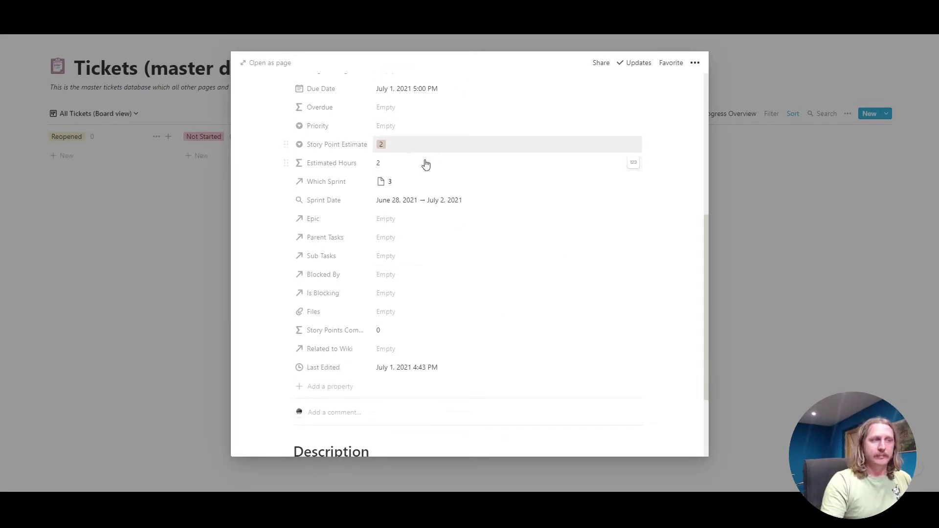
{"action": "left_click", "coordinate": [433, 146]}
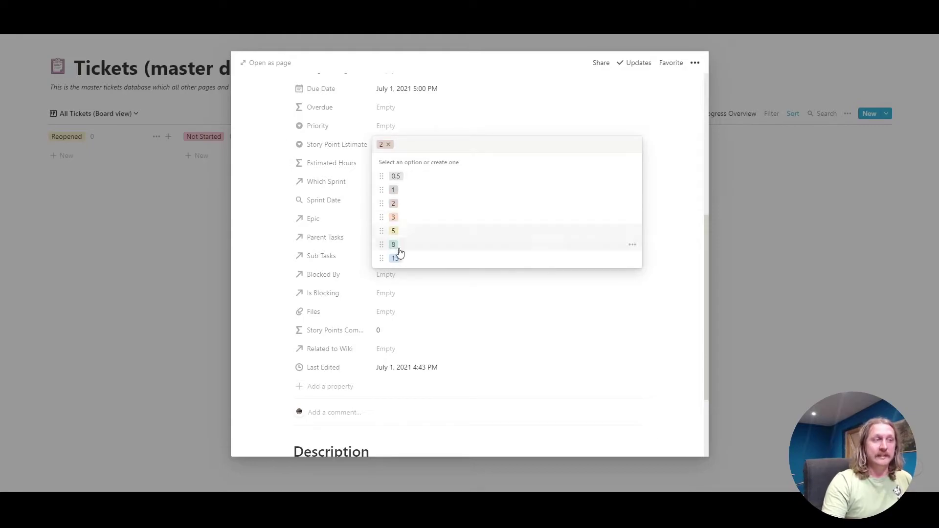
{"action": "left_click", "coordinate": [664, 219]}
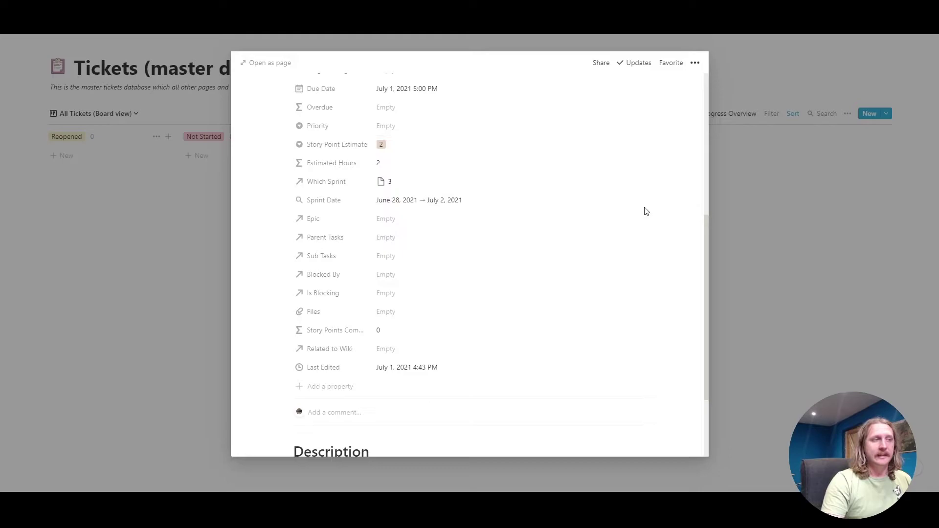
Step: Change the Estimated Hours formula's 13-point result to 9 hours, and set Story Point Estimate to 13
{"action": "left_click", "coordinate": [414, 169]}
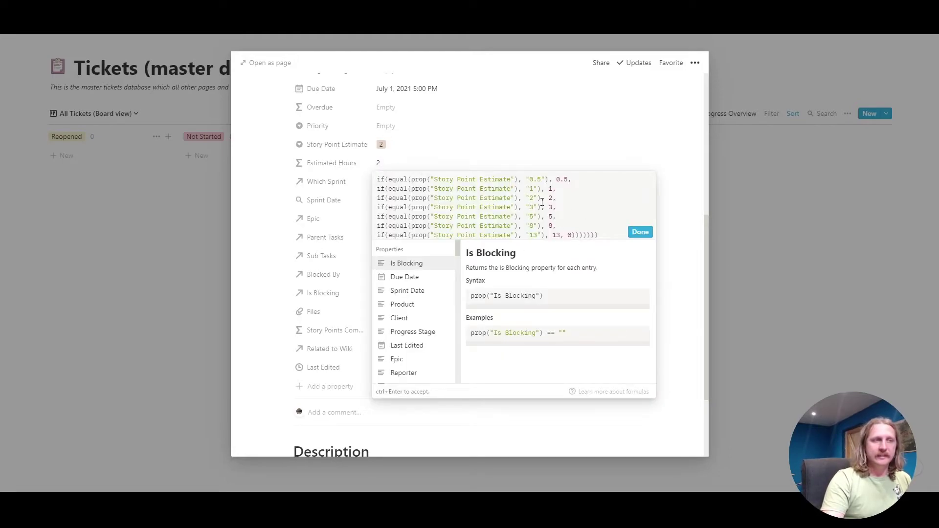
{"action": "left_click_drag", "start_coordinate": [530, 235], "coordinate": [537, 237]}
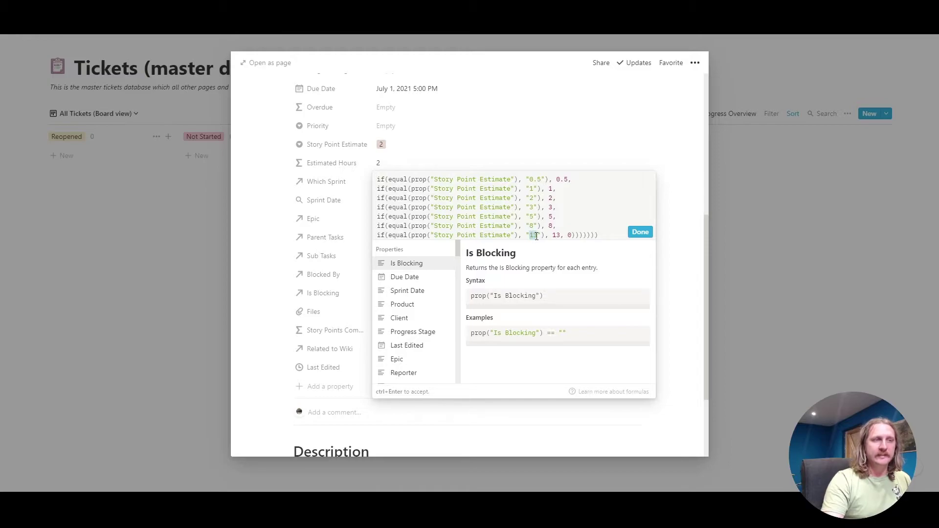
{"action": "double_click", "coordinate": [556, 235]}
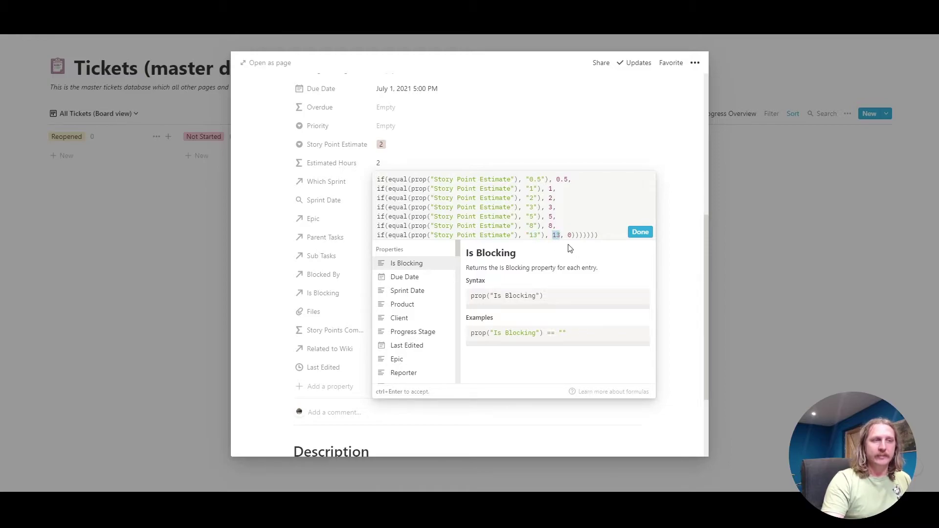
{"action": "type", "text": "9"}
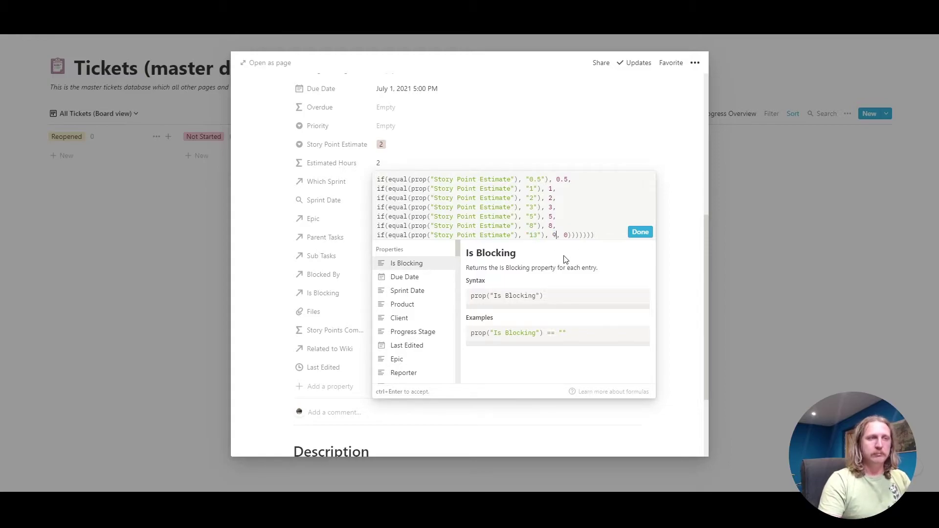
{"action": "left_click", "coordinate": [640, 232]}
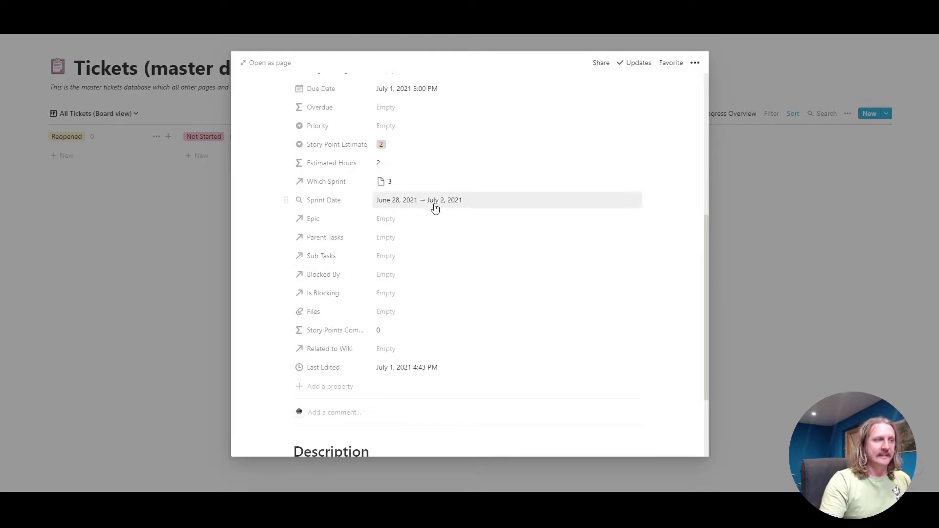
{"action": "left_click", "coordinate": [441, 146]}
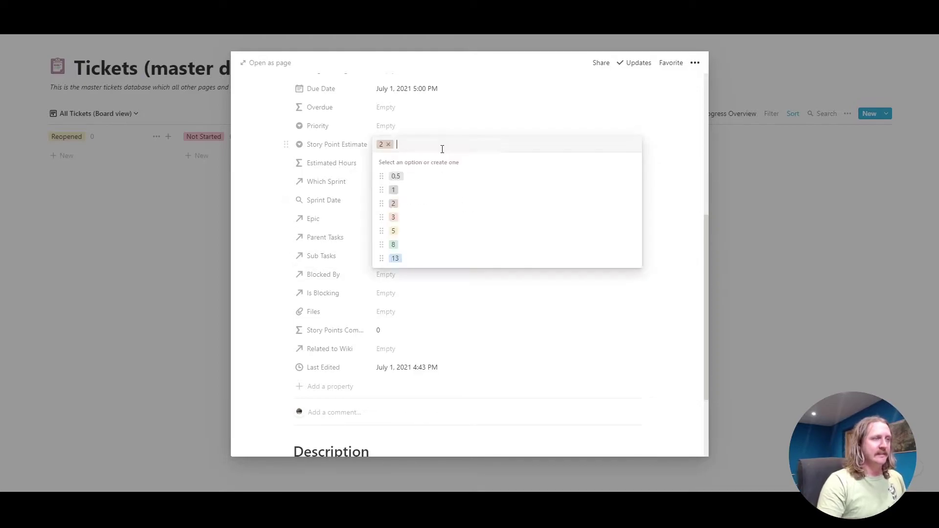
{"action": "left_click", "coordinate": [408, 258]}
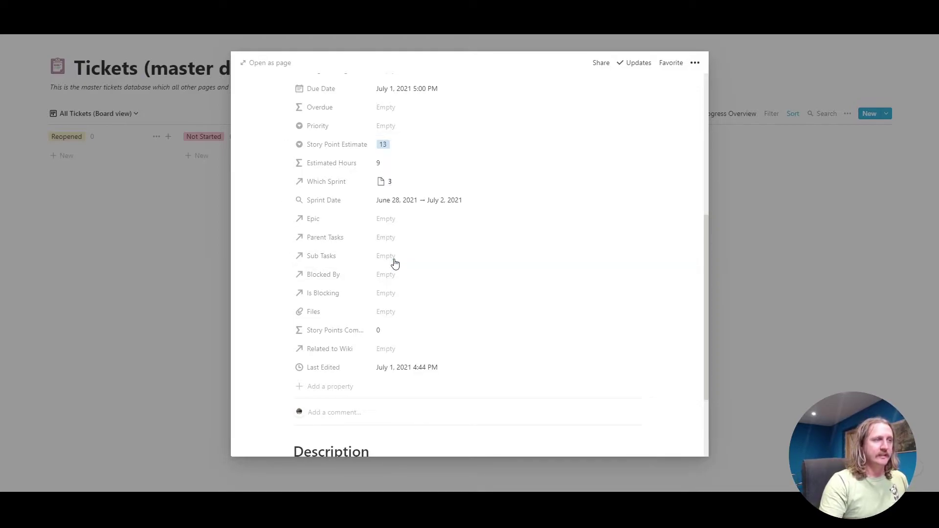
{"action": "left_click", "coordinate": [484, 185]}
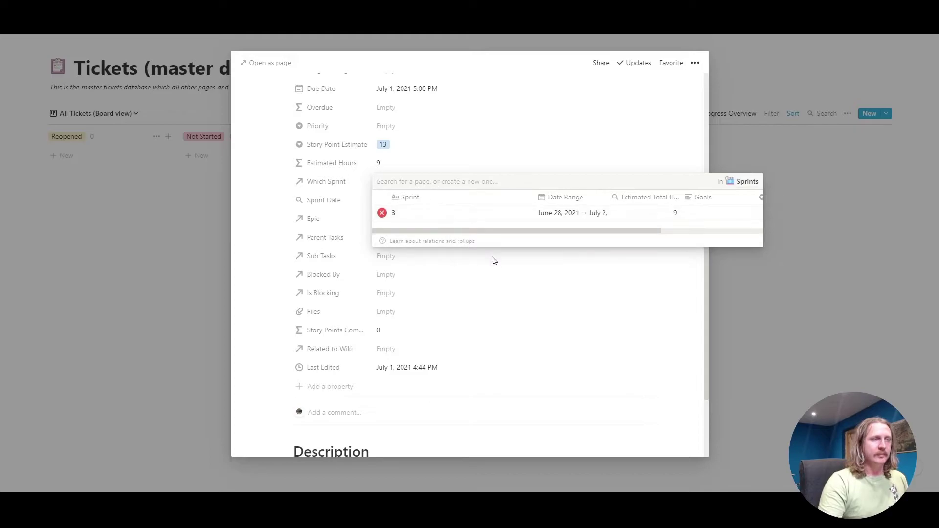
{"action": "left_click", "coordinate": [563, 290]}
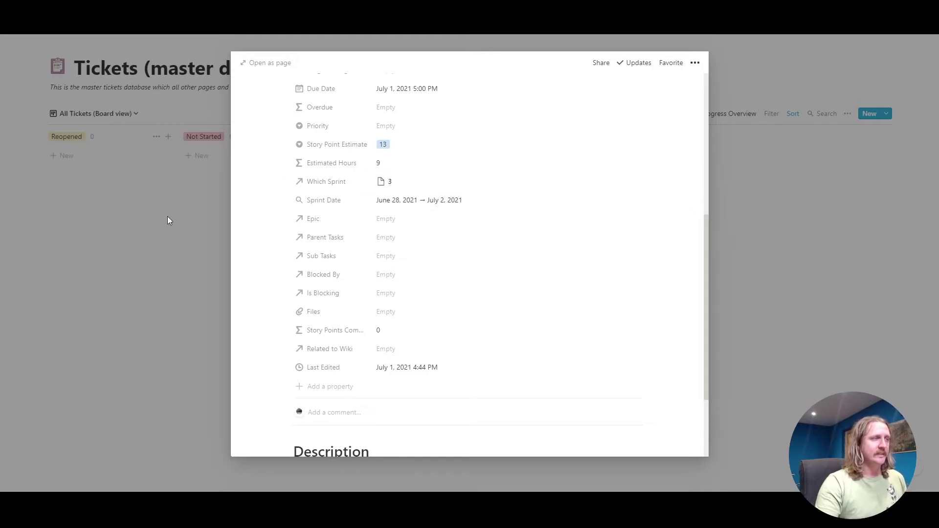
Step: Close the video ticket and go to the Sprints database
{"action": "left_click", "coordinate": [199, 218]}
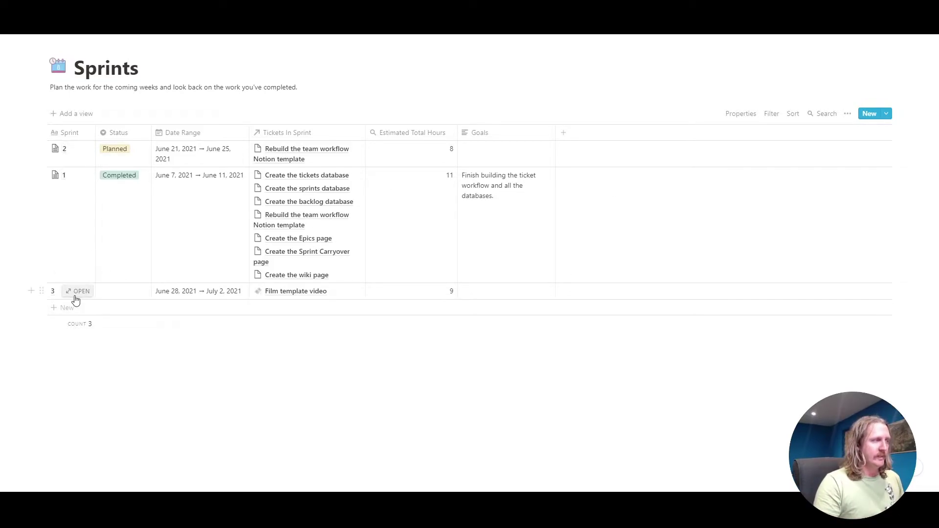
Step: Add a Date Range sort in Descending order to the Sprints table
{"action": "left_click", "coordinate": [793, 117]}
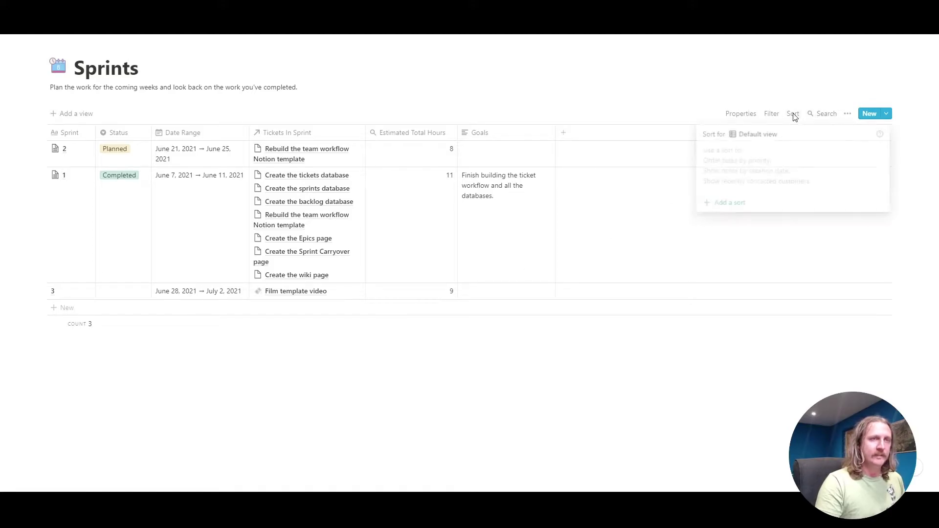
{"action": "left_click", "coordinate": [734, 207]}
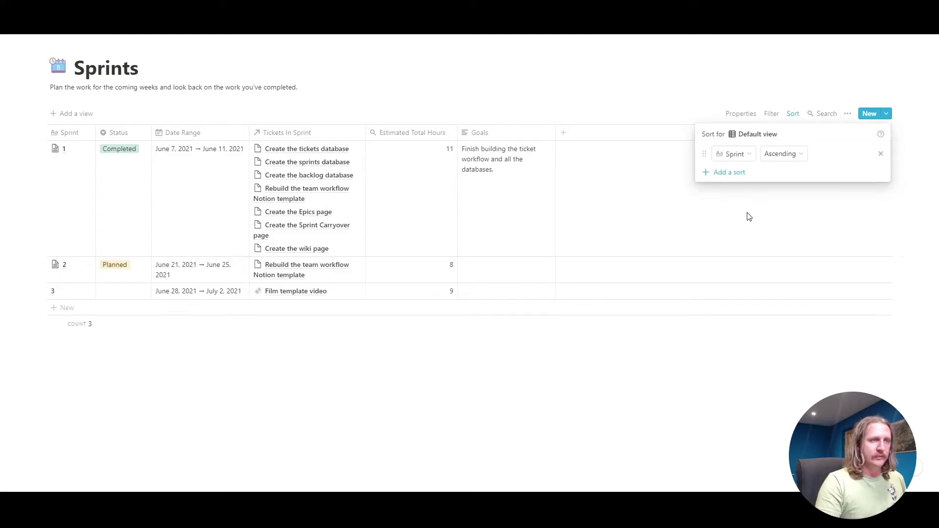
{"action": "left_click", "coordinate": [743, 162]}
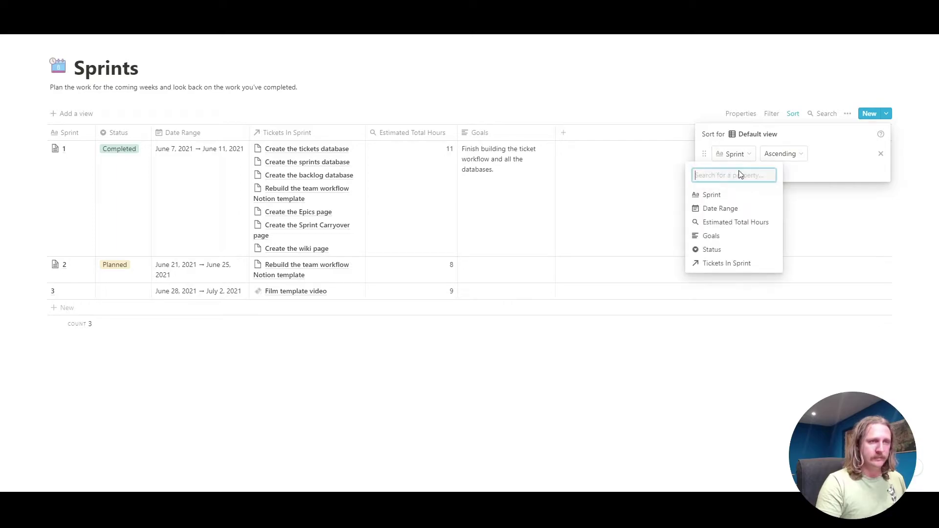
{"action": "left_click", "coordinate": [742, 214]}
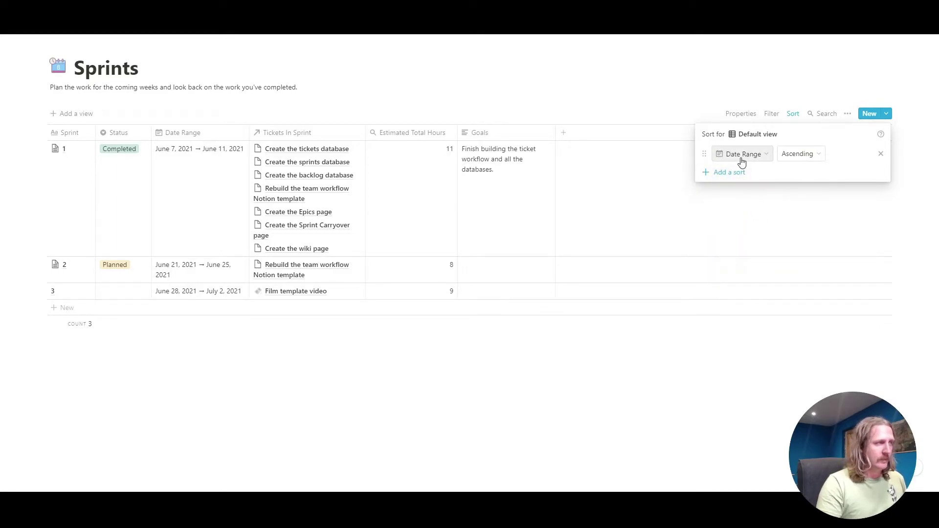
{"action": "left_click", "coordinate": [795, 154]}
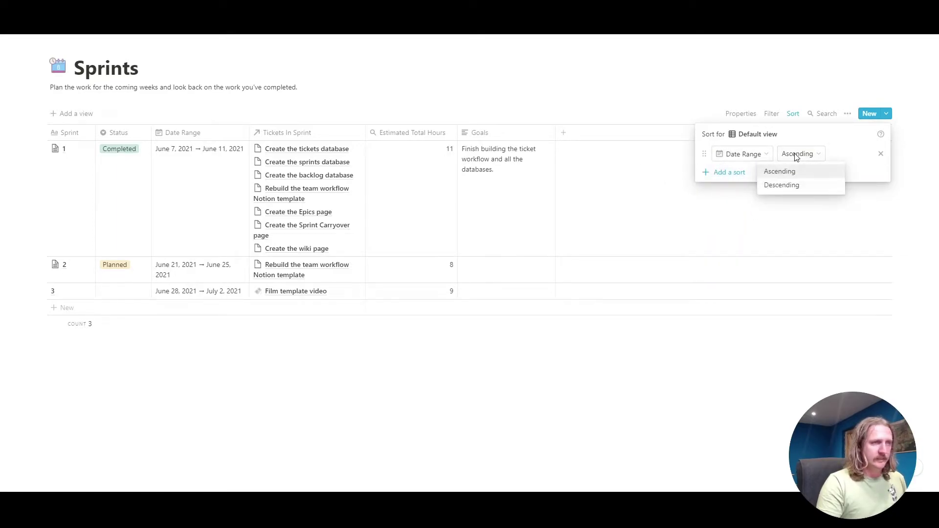
{"action": "left_click", "coordinate": [773, 183]}
{"action": "left_click", "coordinate": [657, 247]}
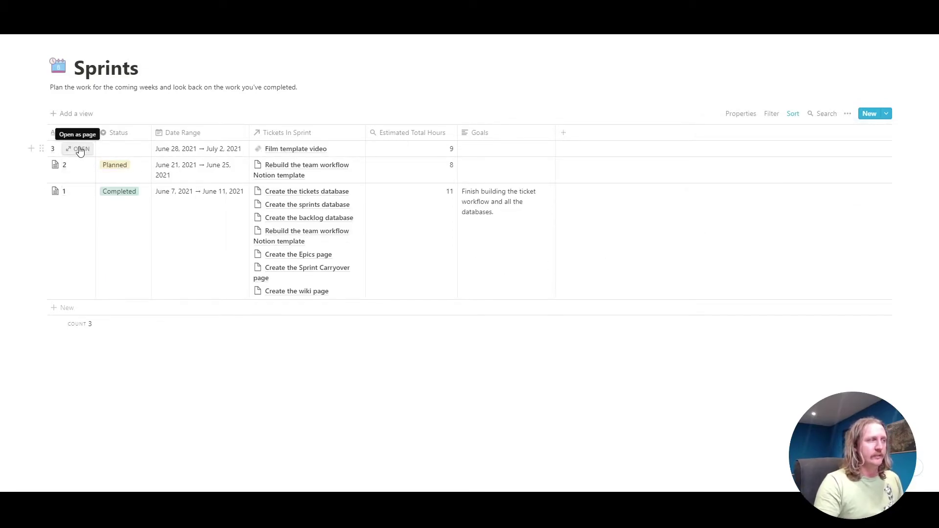
Step: Set sprint 3's Status to Ongoing
{"action": "left_click", "coordinate": [79, 150]}
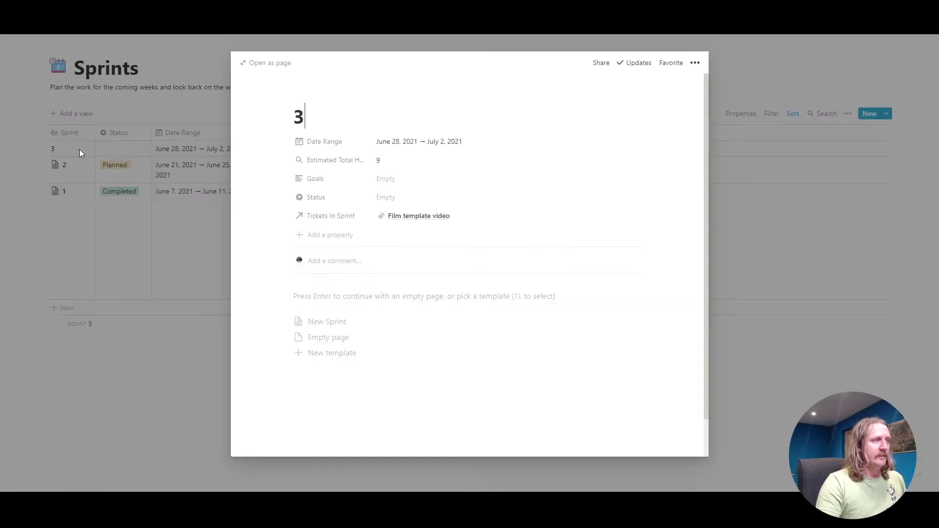
{"action": "left_click", "coordinate": [463, 198]}
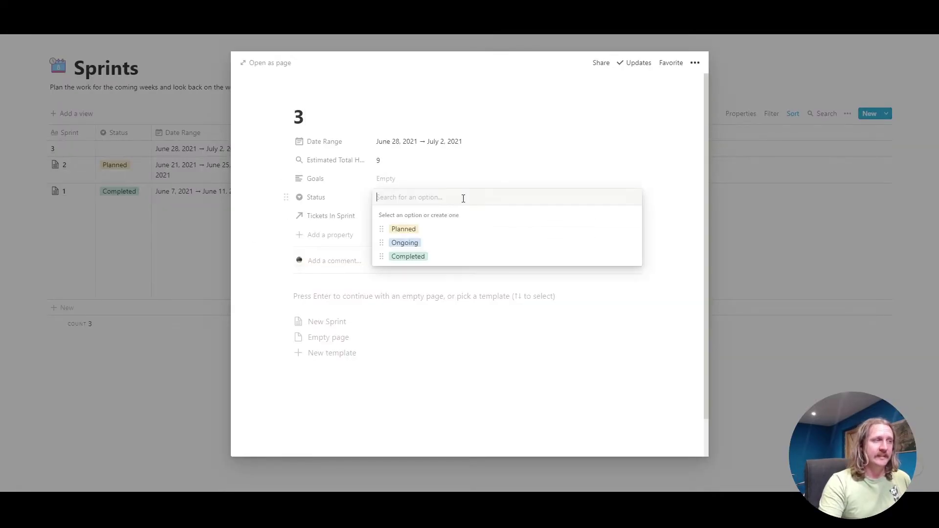
{"action": "left_click", "coordinate": [409, 245]}
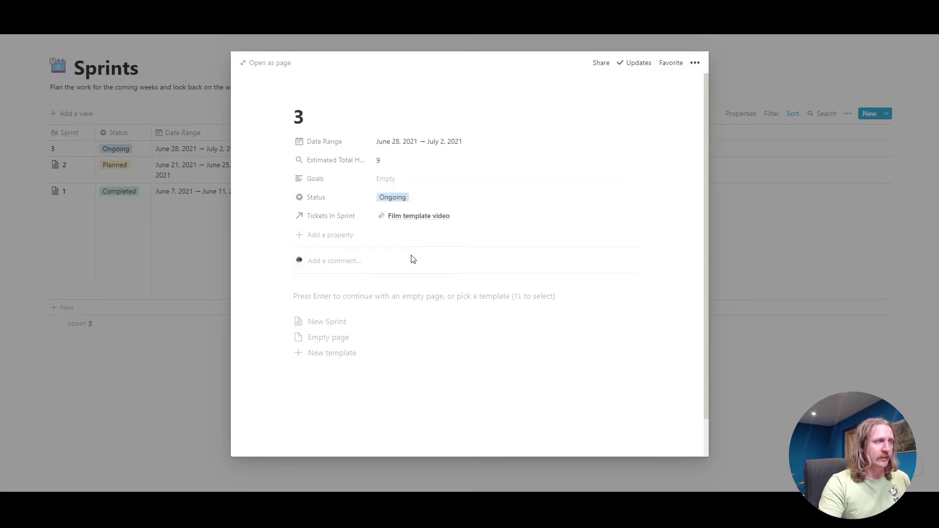
Step: Change sprint 2's Status from Planned to Completed
{"action": "left_click", "coordinate": [168, 204]}
{"action": "left_click", "coordinate": [128, 165]}
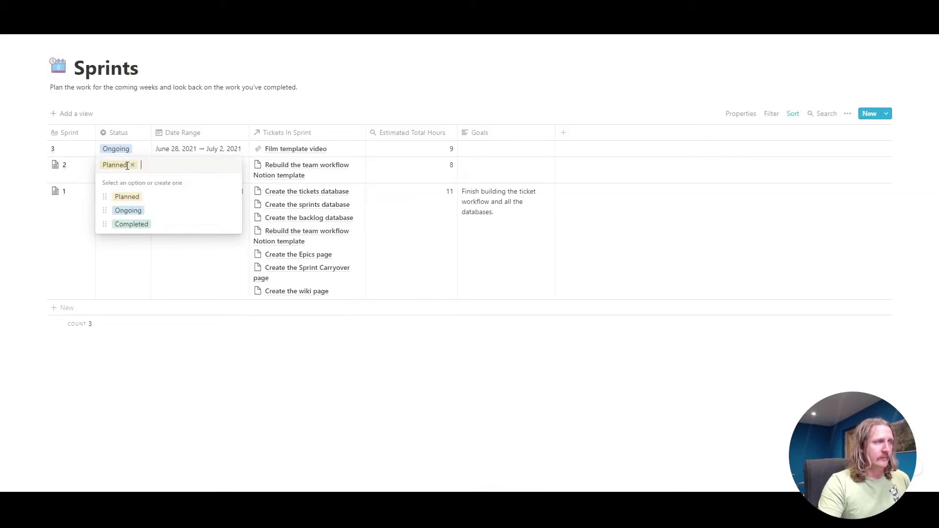
{"action": "left_click", "coordinate": [132, 223]}
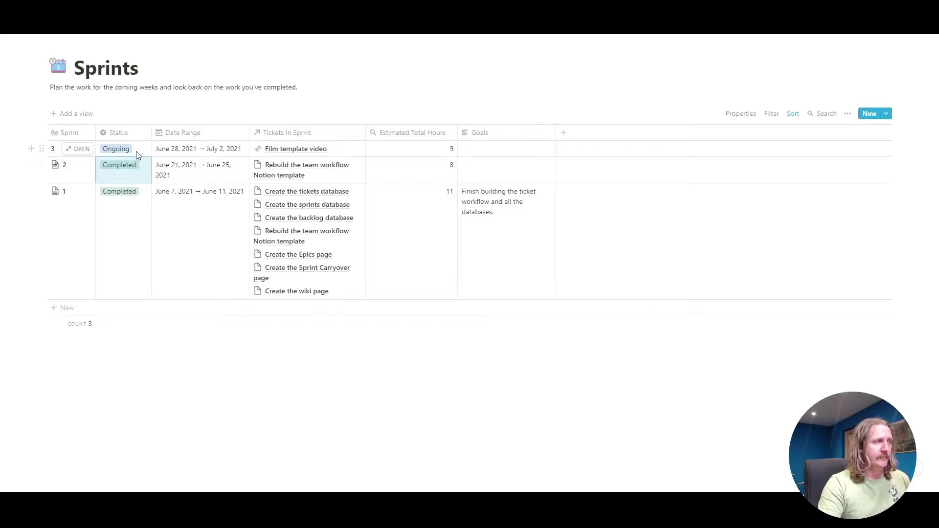
Step: Apply the New Sprint template to sprint 3's page and review its retrospective sections
{"action": "left_click", "coordinate": [83, 150]}
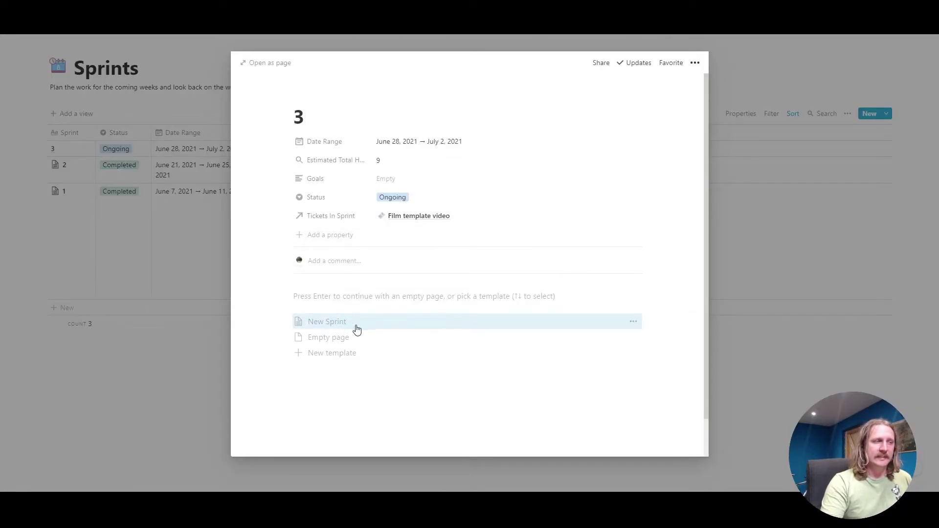
{"action": "left_click", "coordinate": [388, 325]}
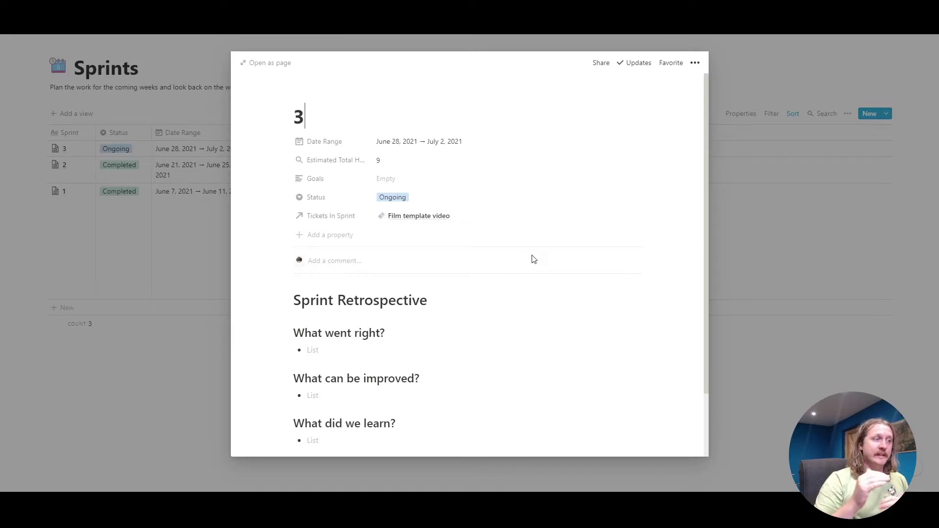
{"action": "scroll", "coordinate": [536, 258], "scroll_direction": "down", "scroll_amount": 3}
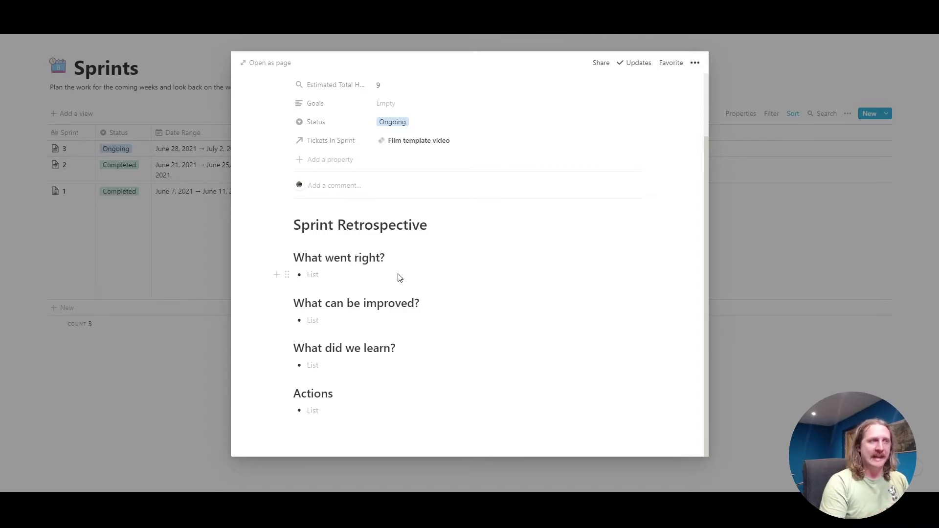
{"action": "scroll", "coordinate": [431, 278], "scroll_direction": "up", "scroll_amount": 3}
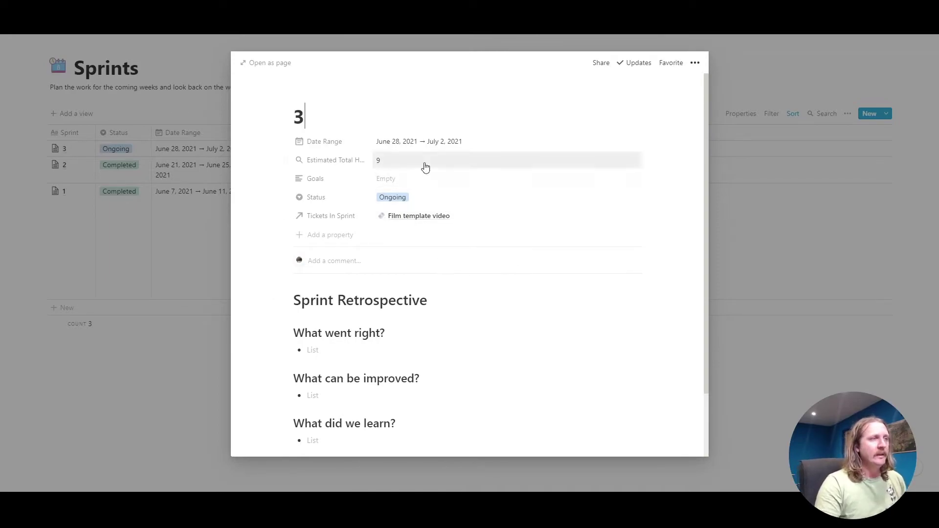
Step: Close sprint 3's page, glance at the Sprints templates, and return to the template home page
{"action": "left_click", "coordinate": [832, 276]}
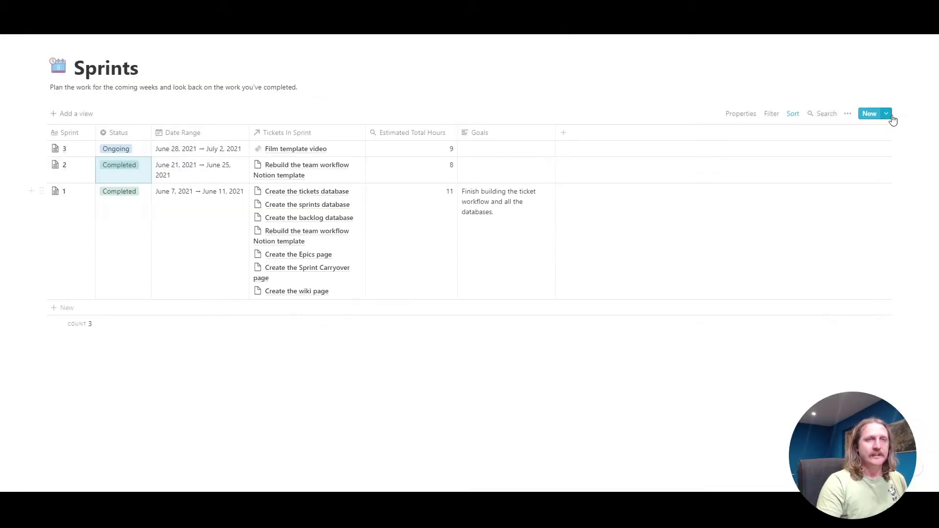
{"action": "left_click", "coordinate": [890, 117]}
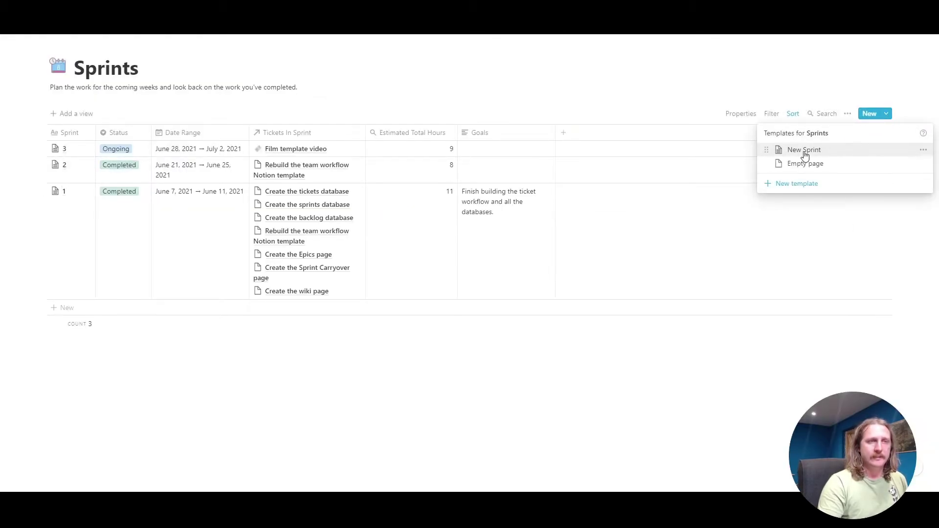
{"action": "left_click", "coordinate": [539, 369]}
{"action": "left_click", "coordinate": [149, 36]}
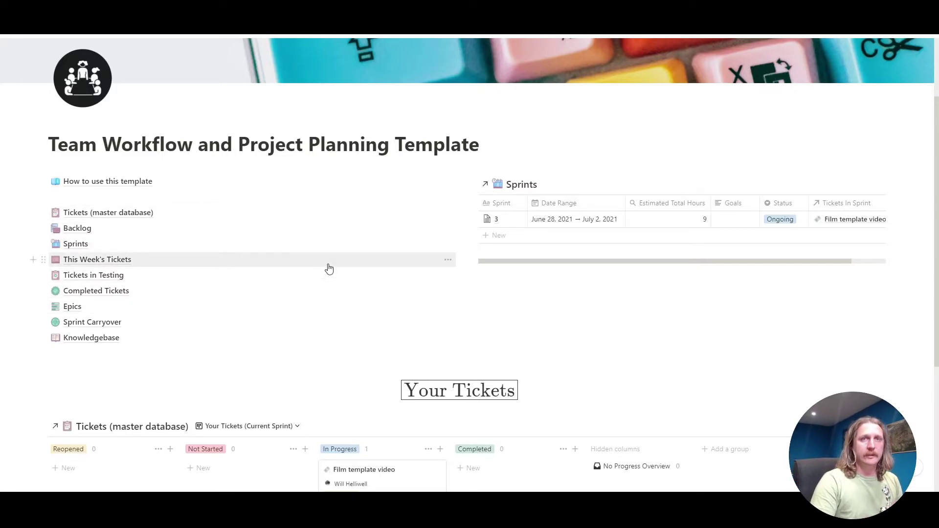
{"action": "scroll", "coordinate": [328, 269], "scroll_direction": "down", "scroll_amount": 4}
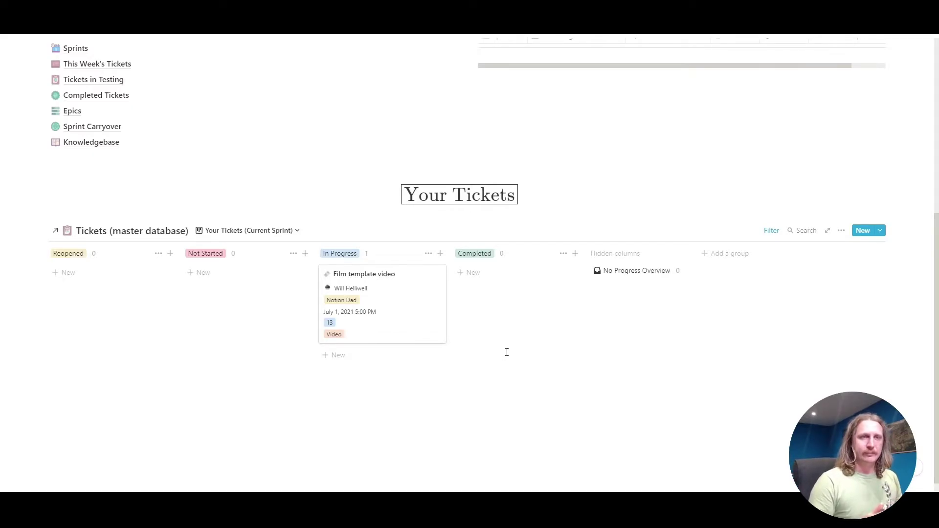
{"action": "left_click", "coordinate": [773, 234]}
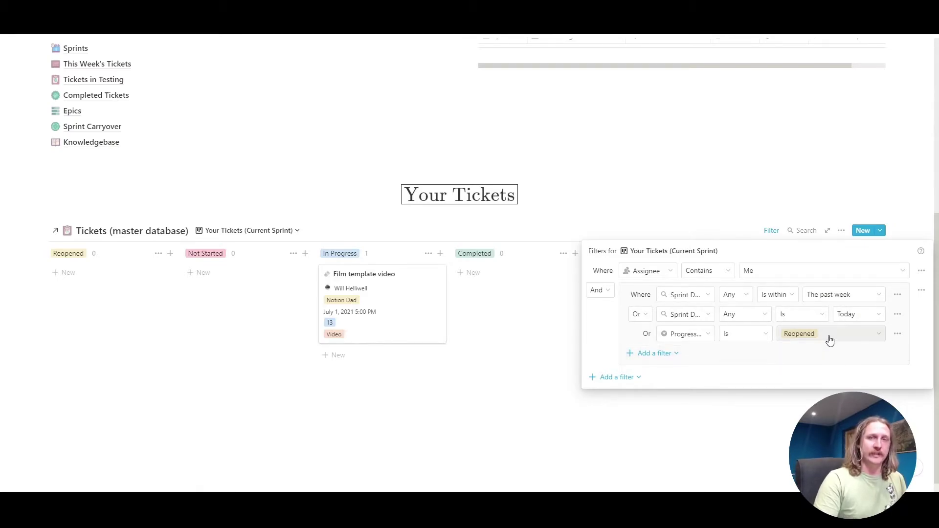
{"action": "left_click", "coordinate": [527, 352]}
{"action": "left_click", "coordinate": [411, 289]}
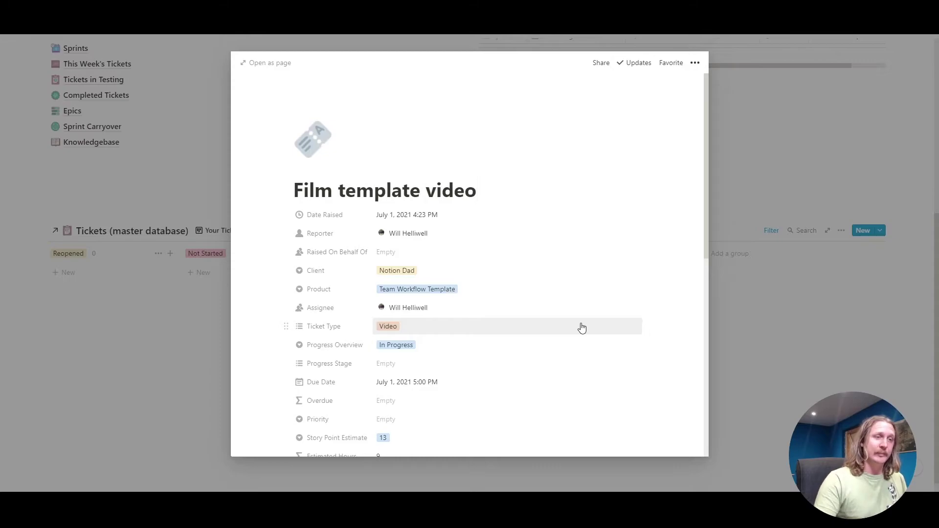
{"action": "left_click", "coordinate": [750, 348]}
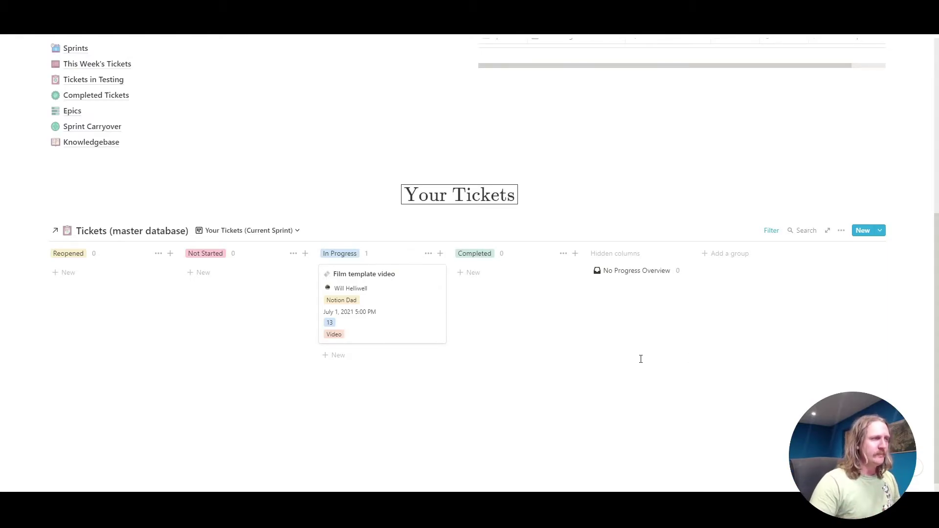
Step: Scroll up the page list to reach the Backlog page and its single unassigned ticket
{"action": "scroll", "coordinate": [565, 352], "scroll_direction": "up", "scroll_amount": 2}
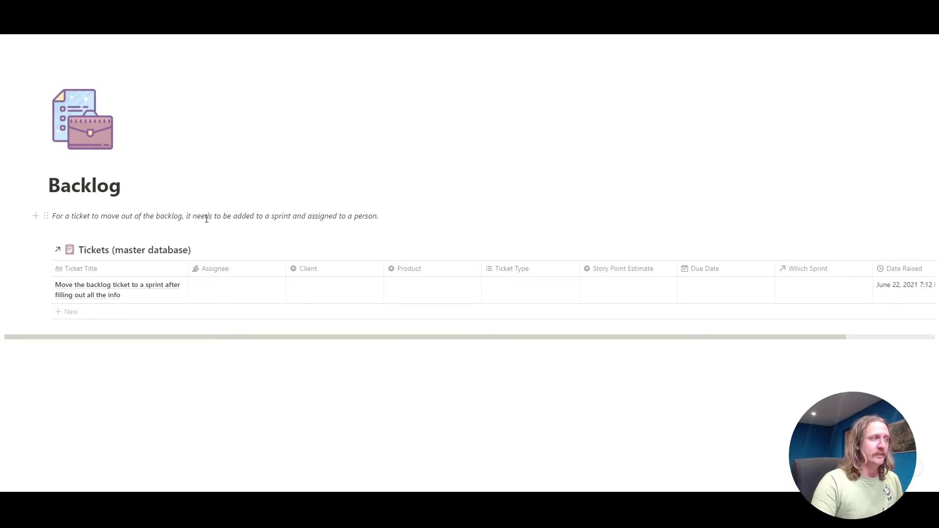
Step: Assign the backlog ticket to the team member and add it to sprint 3
{"action": "left_click", "coordinate": [234, 293]}
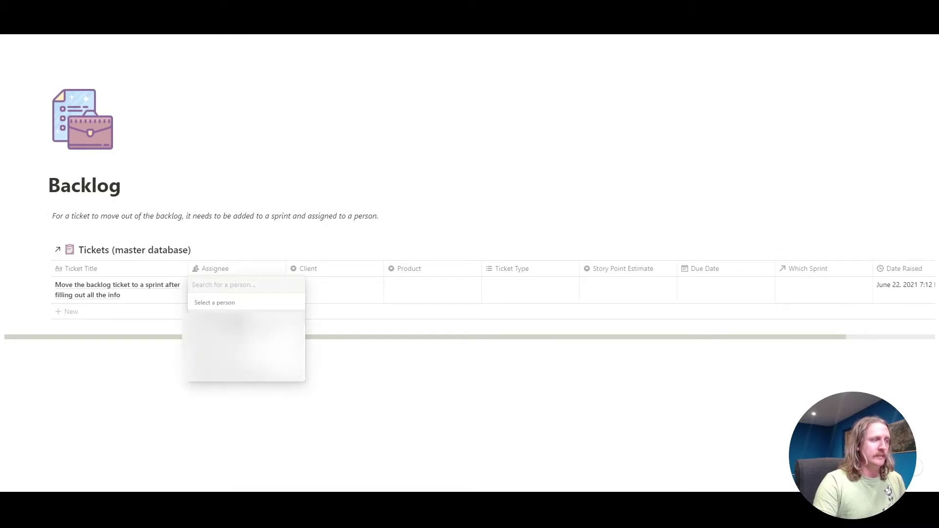
{"action": "key", "text": "Return"}
{"action": "key", "text": "Escape"}
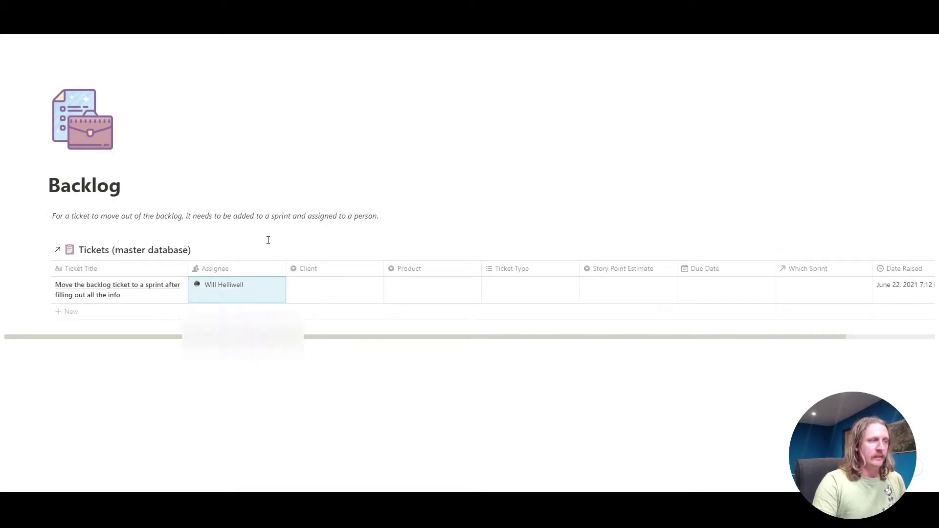
{"action": "left_click", "coordinate": [794, 296]}
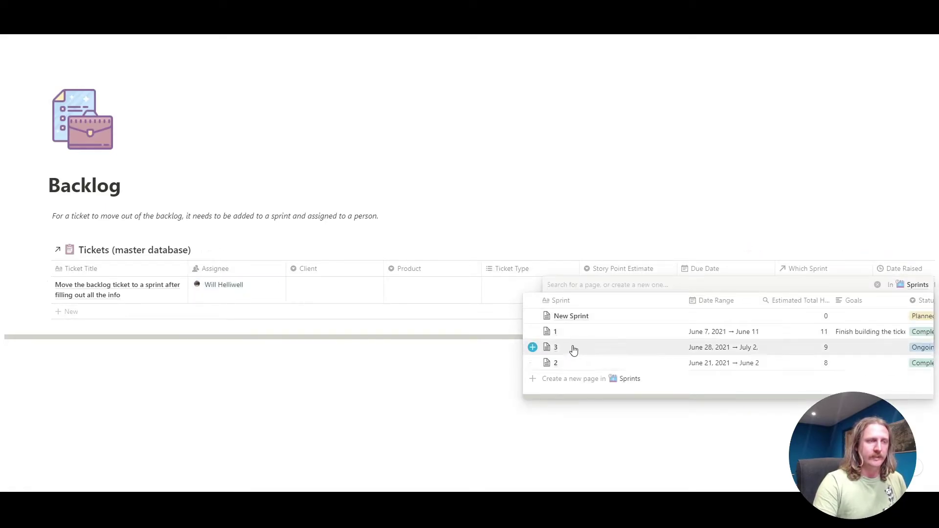
{"action": "left_click", "coordinate": [575, 349]}
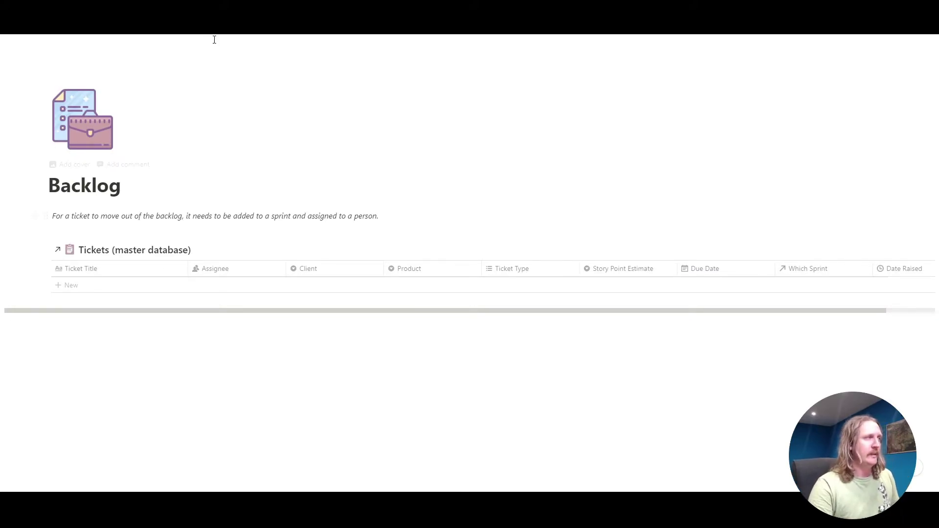
Step: Go back to the template home page and scroll down to the Your Tickets board
{"action": "left_click", "coordinate": [140, 38]}
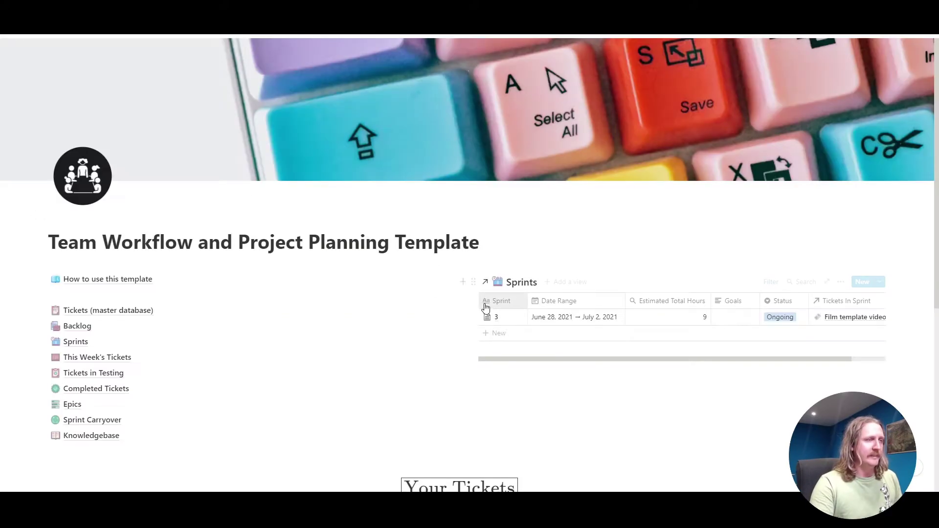
{"action": "scroll", "coordinate": [359, 362], "scroll_direction": "down", "scroll_amount": 4}
{"action": "scroll", "coordinate": [593, 279], "scroll_direction": "up", "scroll_amount": 1}
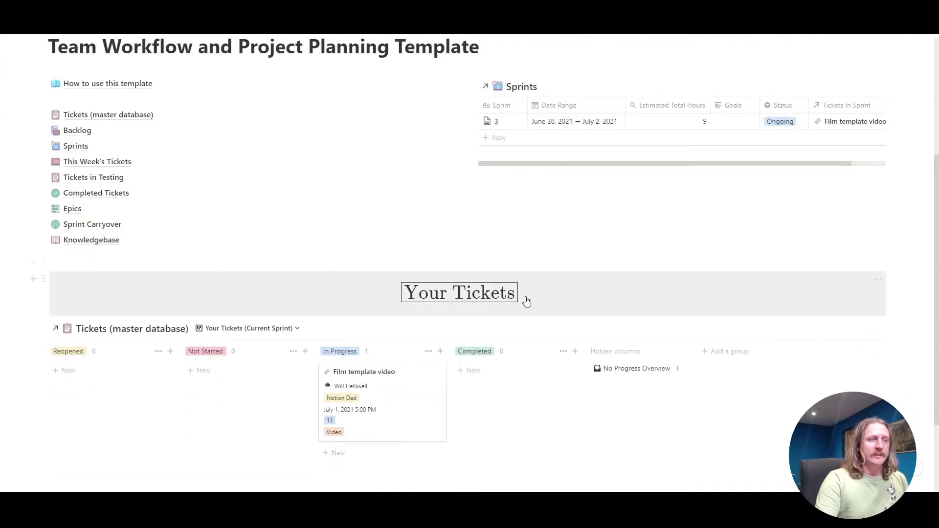
{"action": "scroll", "coordinate": [559, 300], "scroll_direction": "down", "scroll_amount": 1}
{"action": "scroll", "coordinate": [560, 300], "scroll_direction": "down", "scroll_amount": 1}
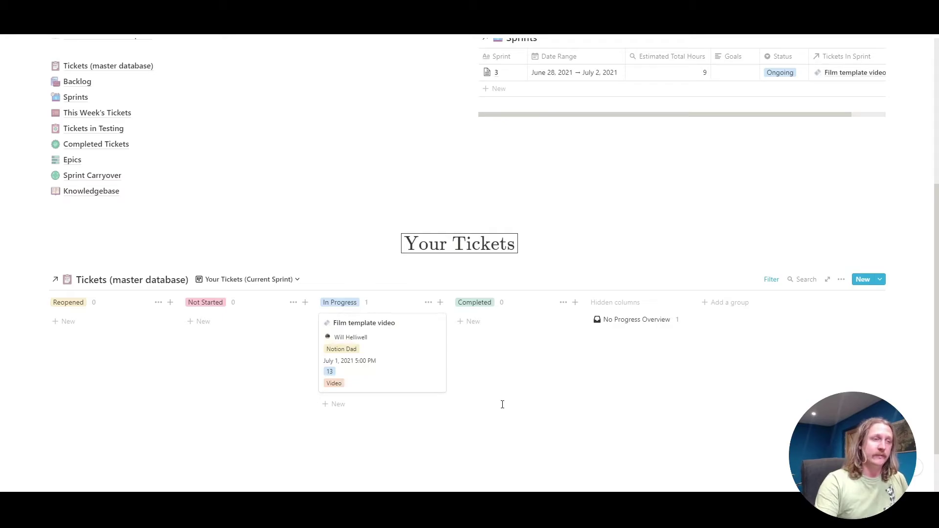
Step: Set the moved backlog ticket's Progress Overview to Not Started from the hidden No Progress Overview column
{"action": "left_click", "coordinate": [644, 322]}
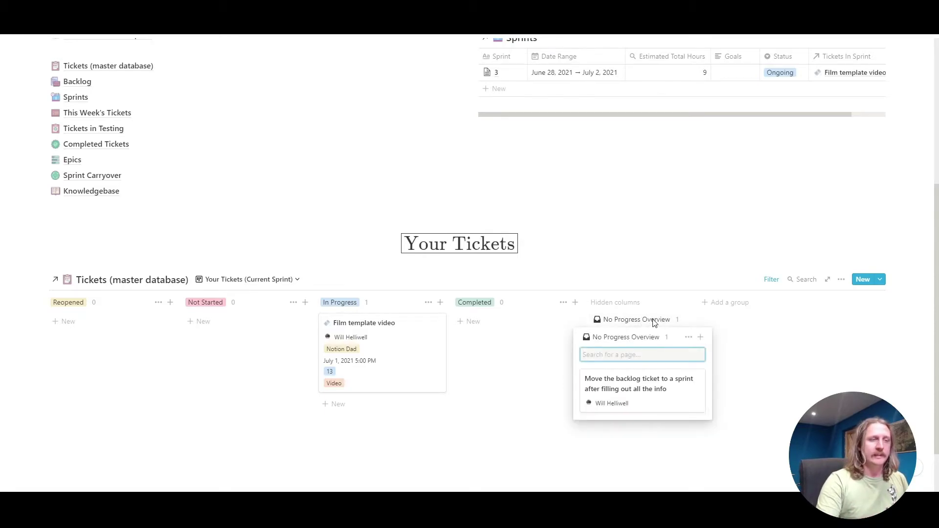
{"action": "left_click", "coordinate": [659, 397]}
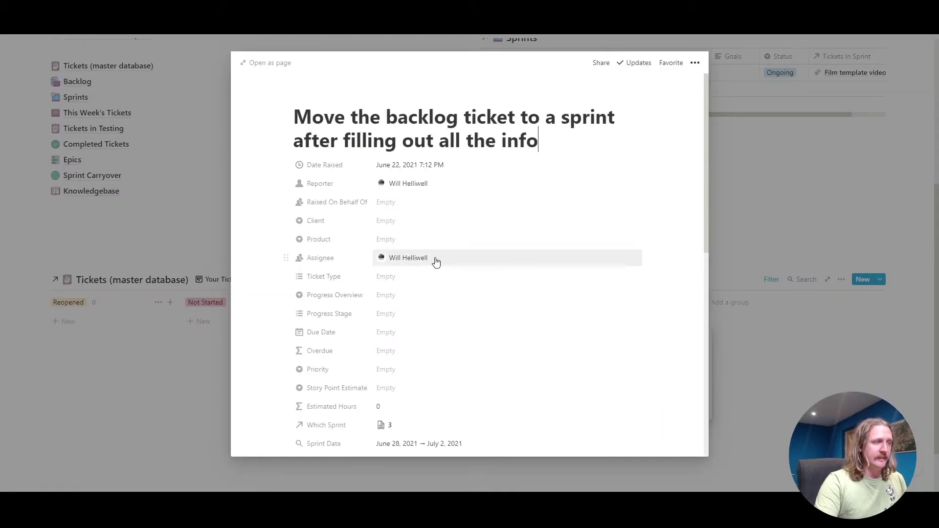
{"action": "left_click", "coordinate": [410, 296]}
{"action": "left_click", "coordinate": [409, 341]}
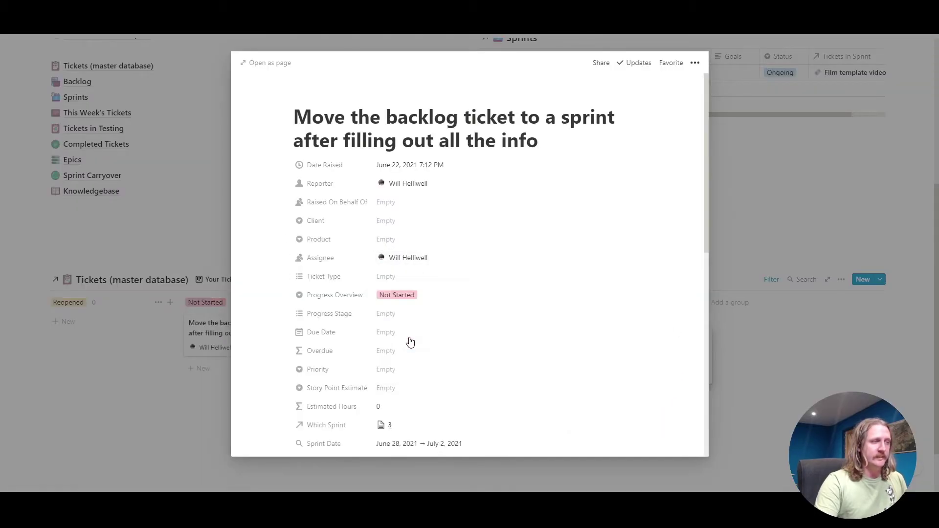
{"action": "left_click", "coordinate": [130, 409]}
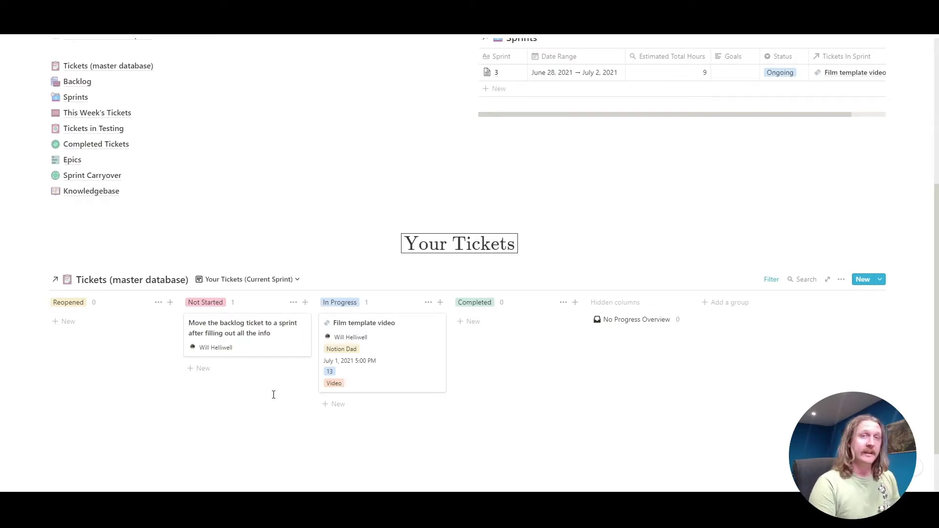
Step: Delete the QA Testing tag from the Create the wiki page ticket's Progress Stage
{"action": "scroll", "coordinate": [260, 279], "scroll_direction": "up", "scroll_amount": 2}
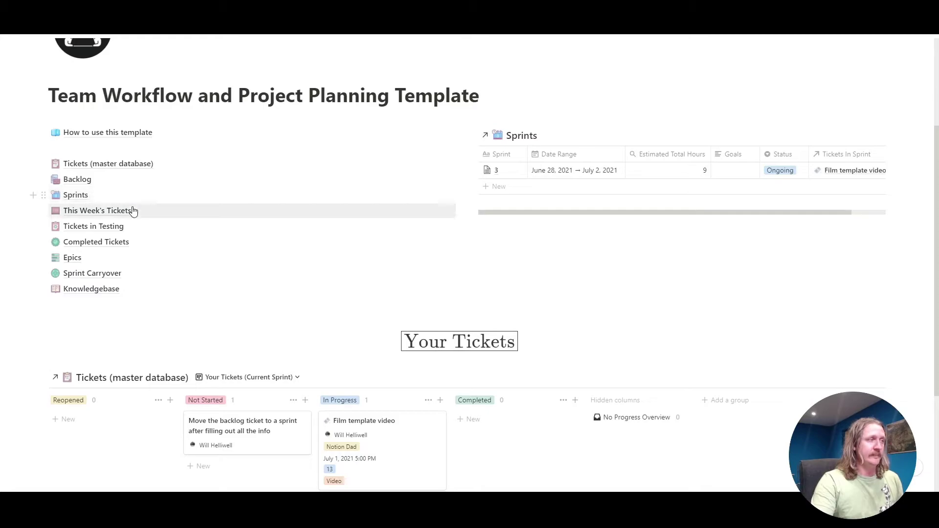
{"action": "scroll", "coordinate": [130, 205], "scroll_direction": "down", "scroll_amount": 1}
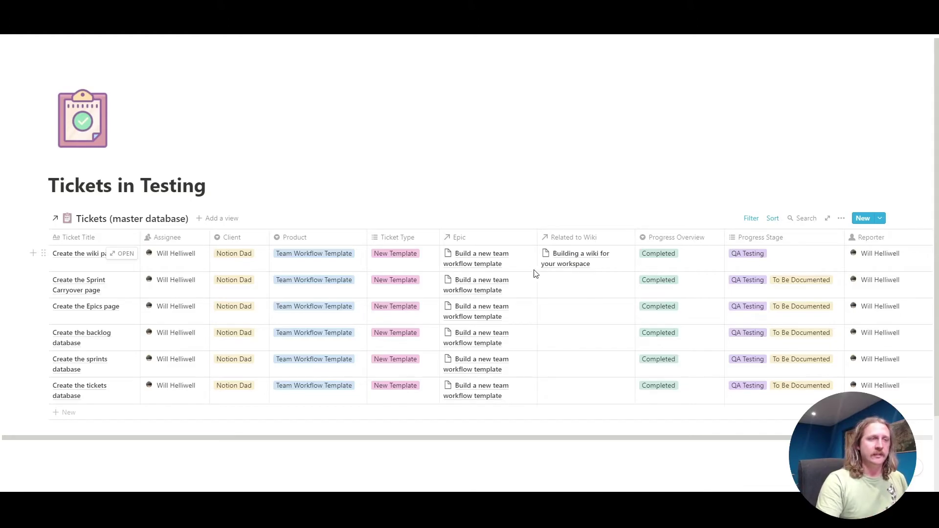
{"action": "left_click", "coordinate": [773, 255]}
{"action": "left_click", "coordinate": [770, 254]}
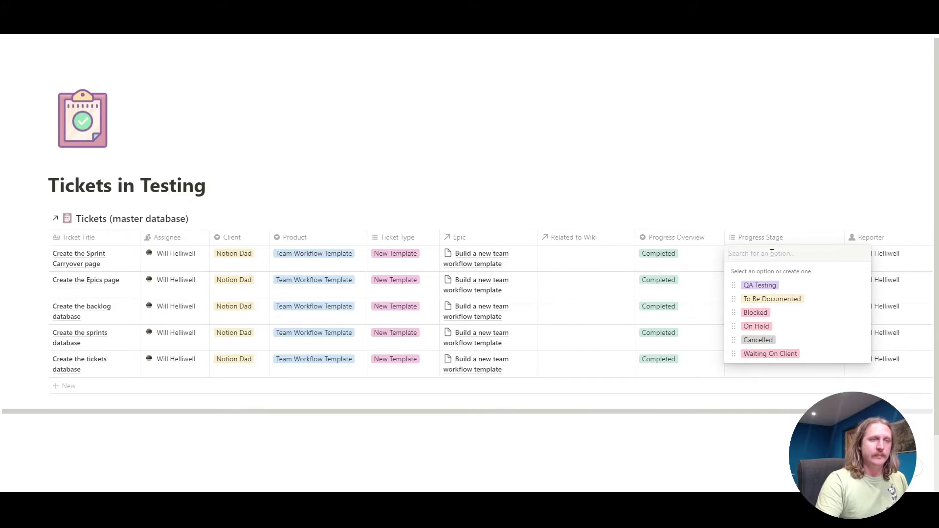
{"action": "left_click", "coordinate": [720, 213]}
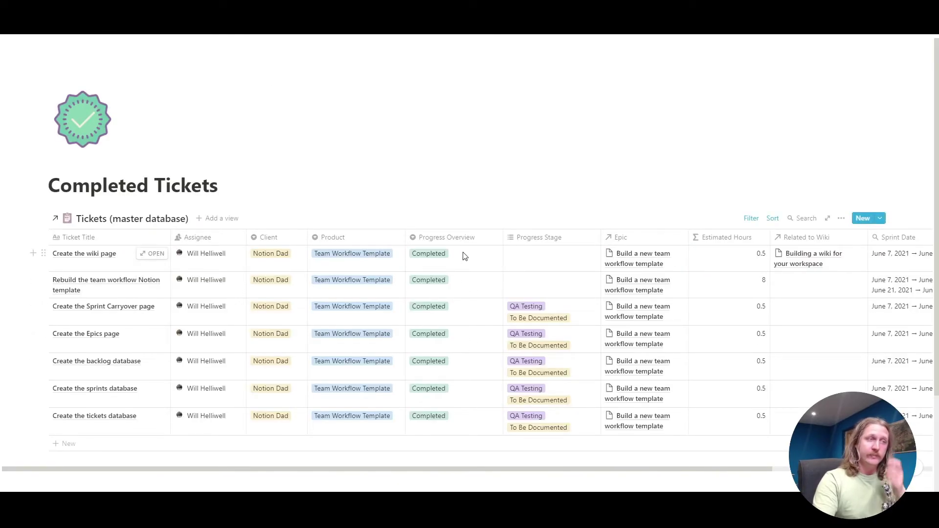
{"action": "left_click", "coordinate": [146, 38]}
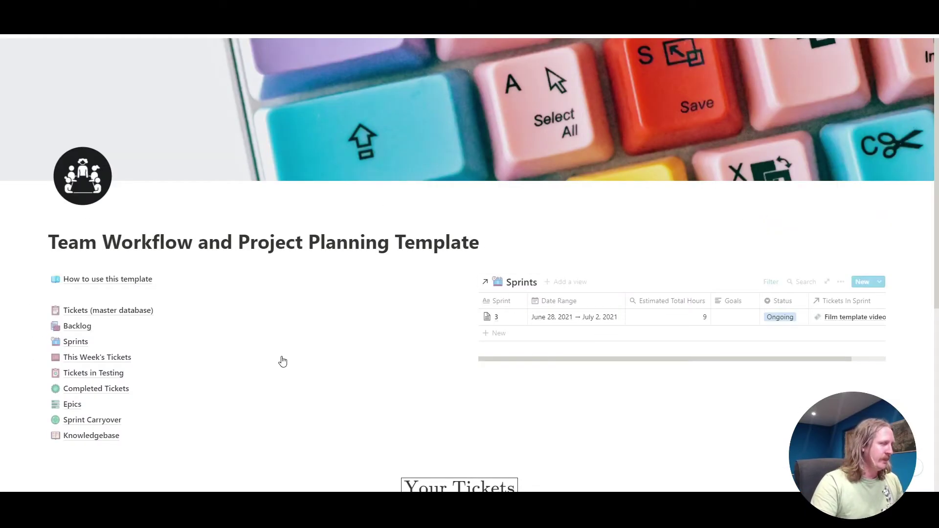
{"action": "scroll", "coordinate": [273, 377], "scroll_direction": "down", "scroll_amount": 2}
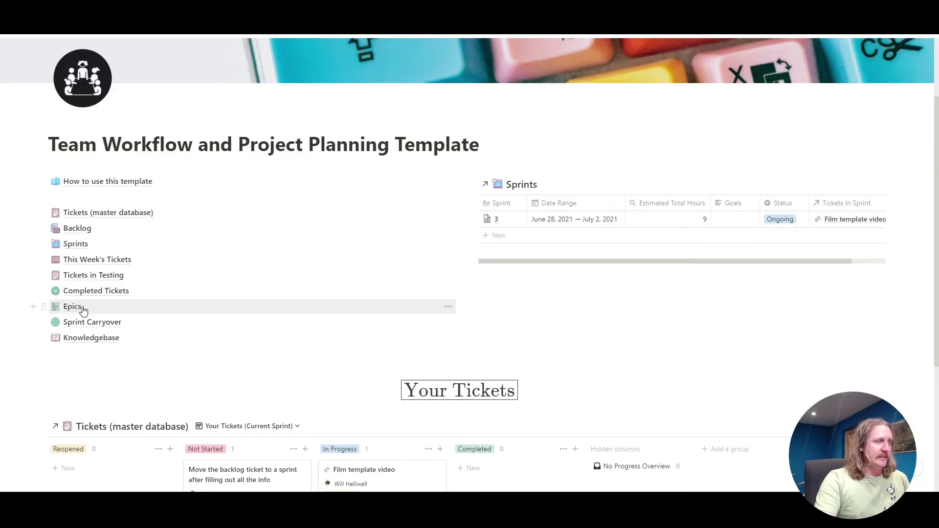
{"action": "left_click", "coordinate": [107, 325]}
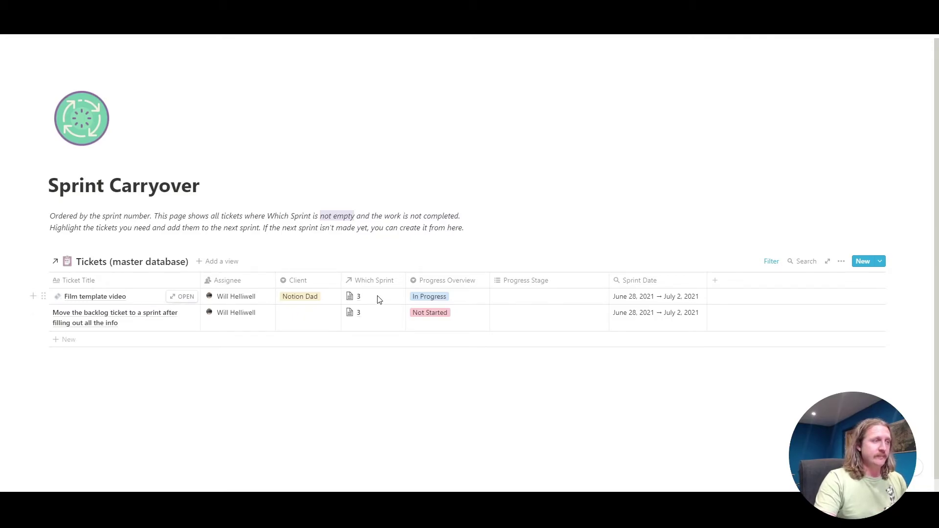
Step: Create a new sprint 4 and link it to the Film template video ticket
{"action": "left_click", "coordinate": [379, 299]}
{"action": "type", "text": "4"}
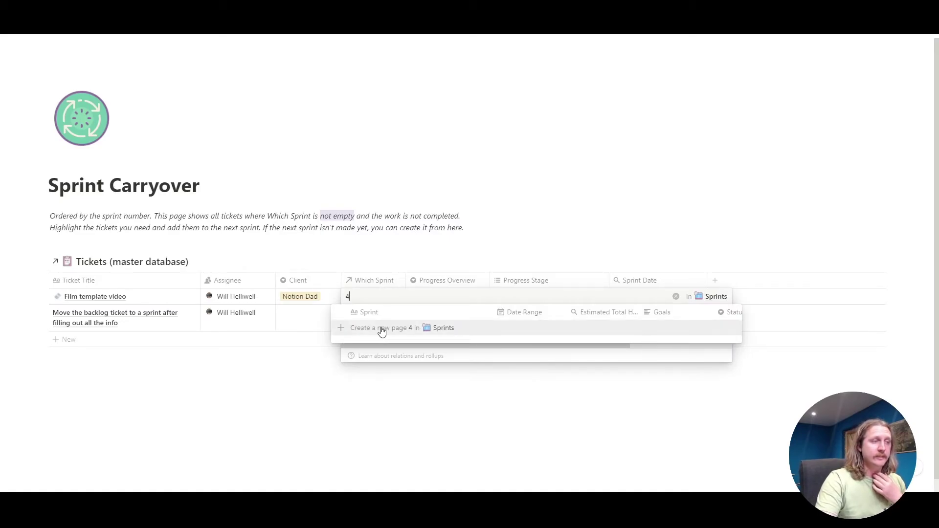
{"action": "left_click", "coordinate": [382, 329]}
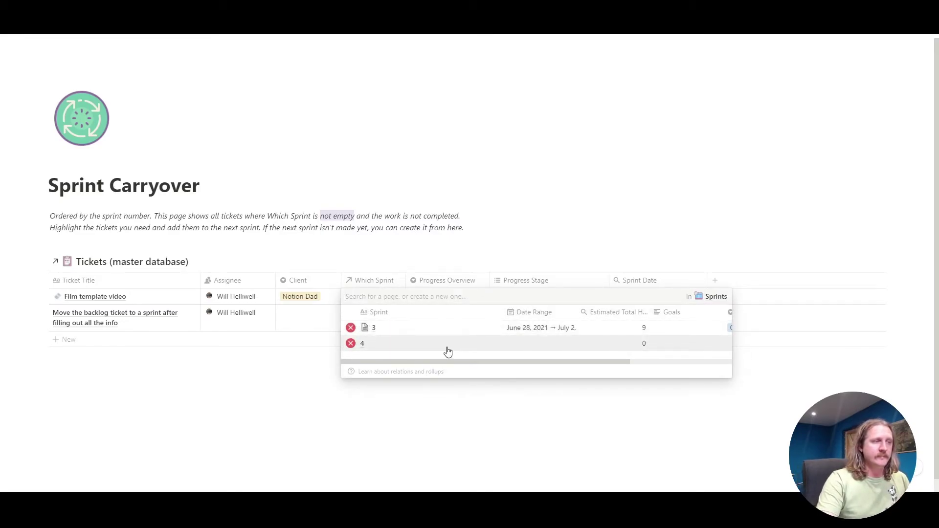
{"action": "left_click", "coordinate": [289, 377]}
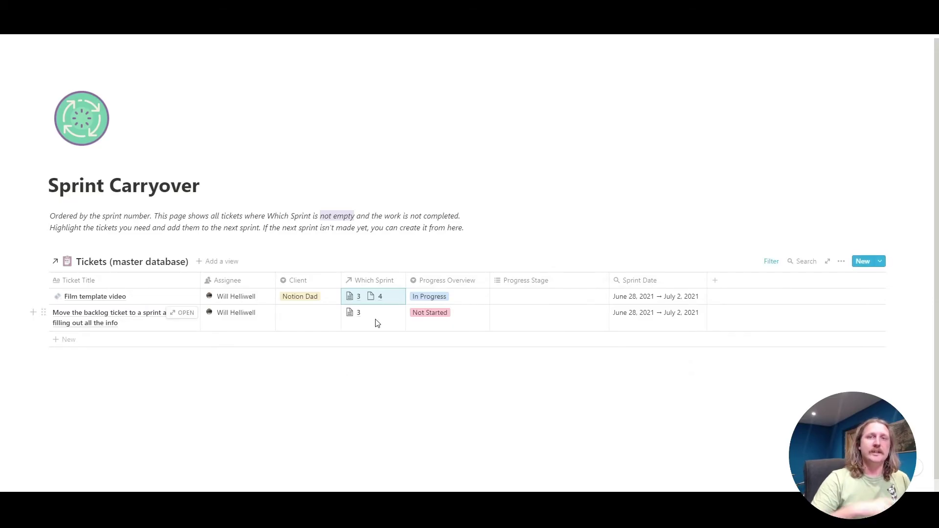
Step: Open sprint 4's page to check it, leaving its date range empty
{"action": "left_click", "coordinate": [384, 300]}
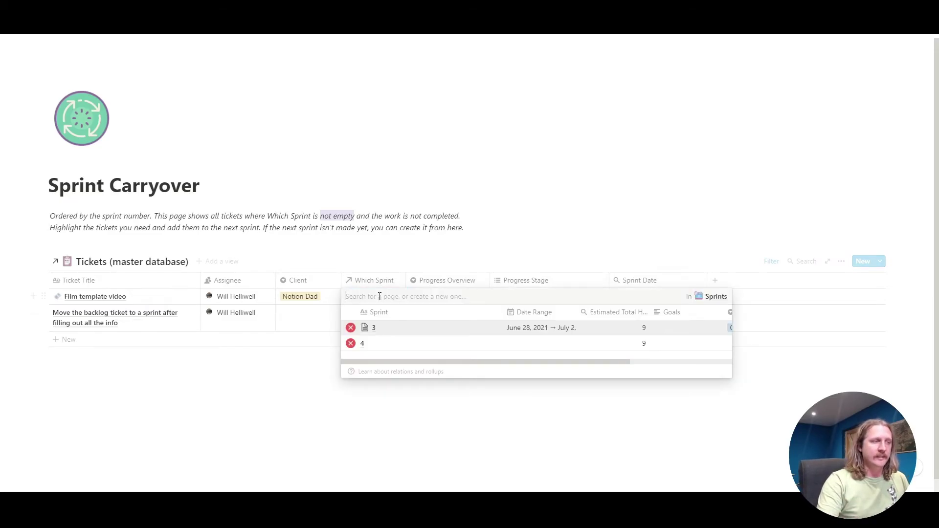
{"action": "left_click", "coordinate": [364, 345]}
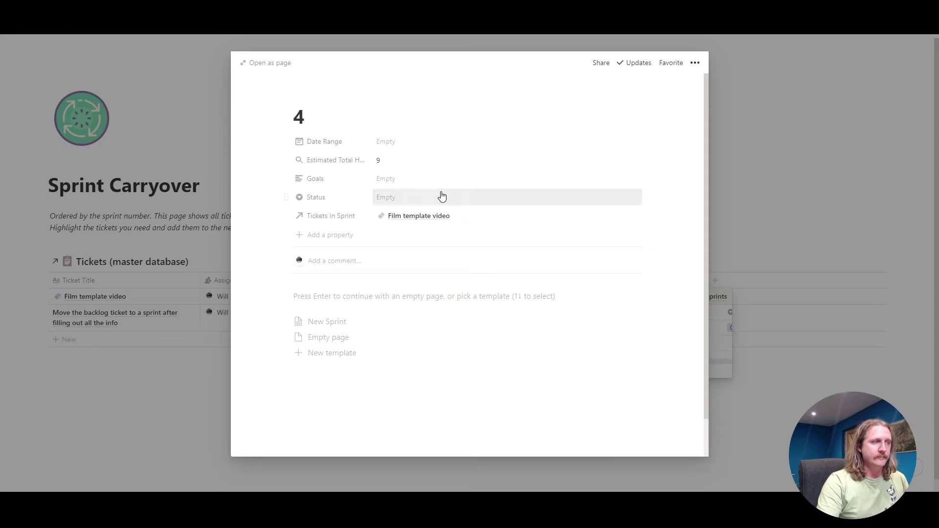
{"action": "left_click", "coordinate": [397, 144]}
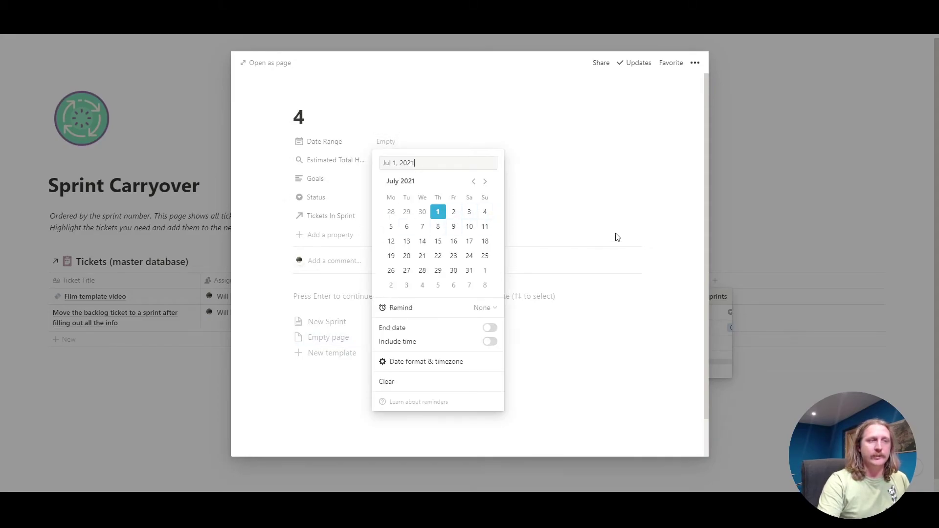
{"action": "left_click", "coordinate": [628, 221]}
{"action": "left_click", "coordinate": [777, 190]}
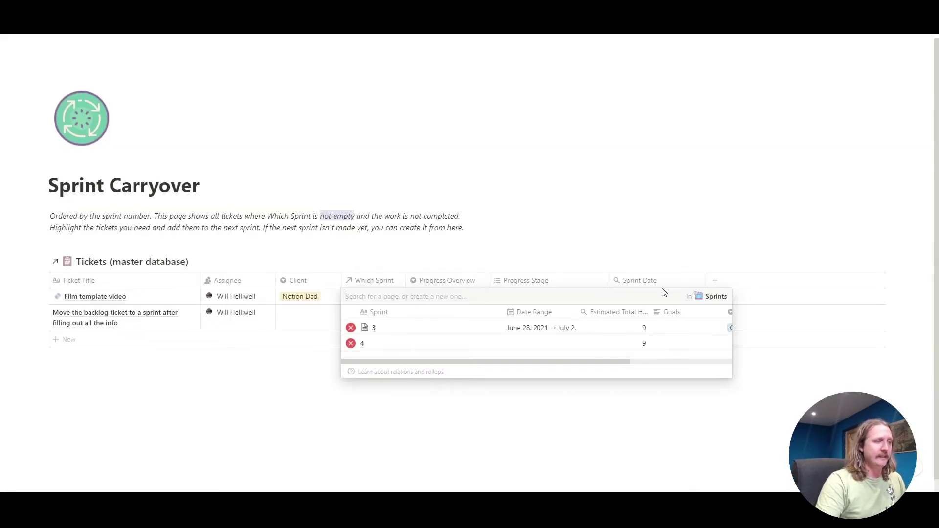
{"action": "left_click", "coordinate": [425, 394]}
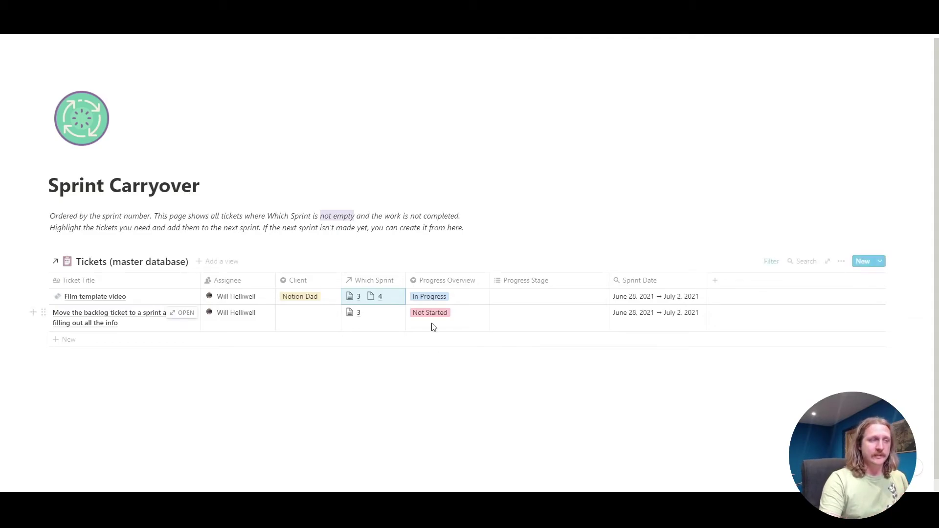
Step: Move the second carryover ticket from sprint 3 to sprint 4, then return home
{"action": "left_click", "coordinate": [365, 318]}
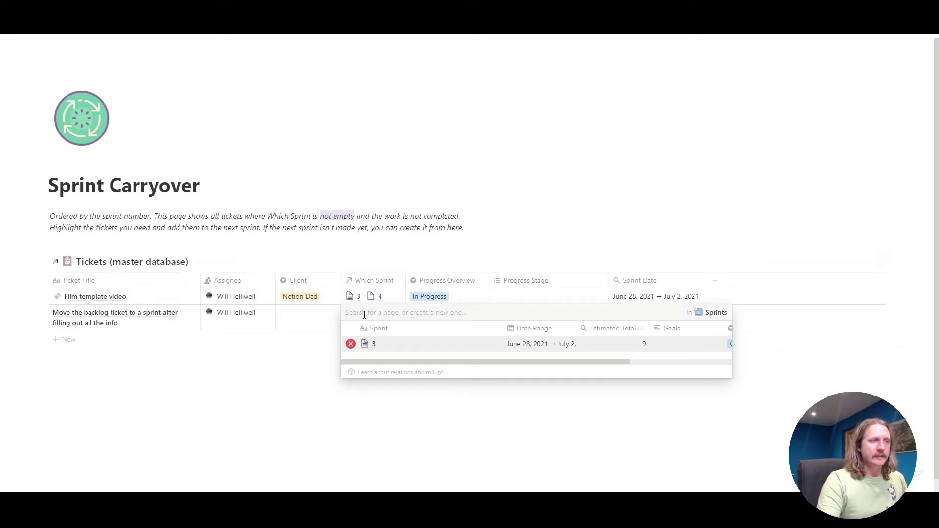
{"action": "left_click", "coordinate": [350, 344]}
{"action": "type", "text": "4"}
{"action": "left_click", "coordinate": [357, 345]}
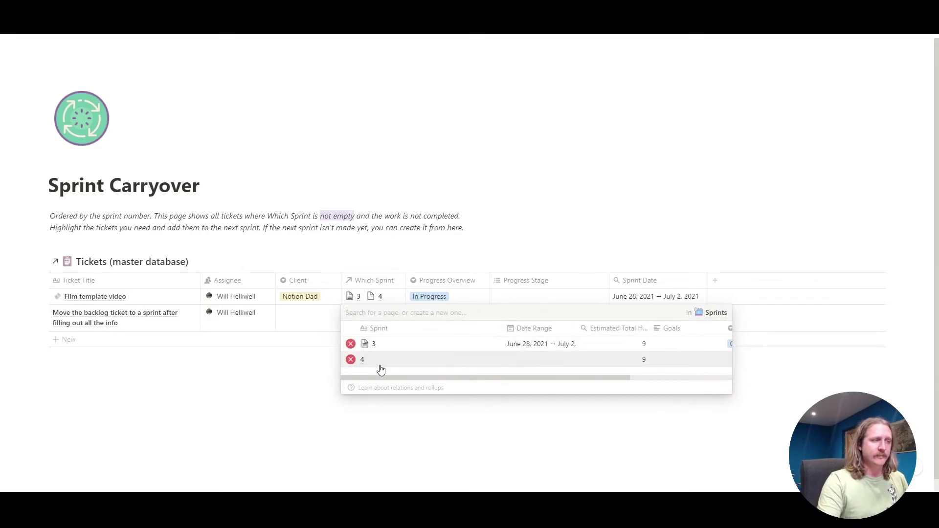
{"action": "left_click", "coordinate": [351, 344]}
{"action": "left_click", "coordinate": [380, 406]}
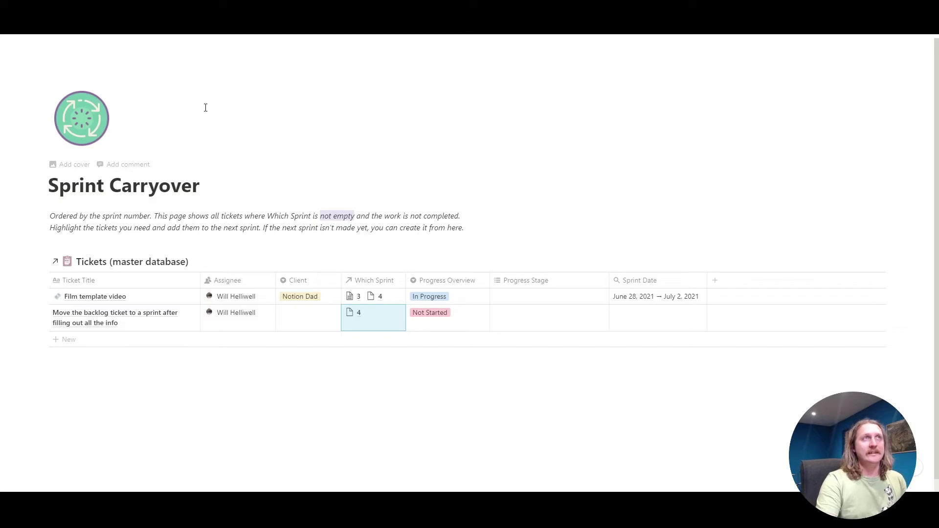
{"action": "left_click", "coordinate": [161, 37]}
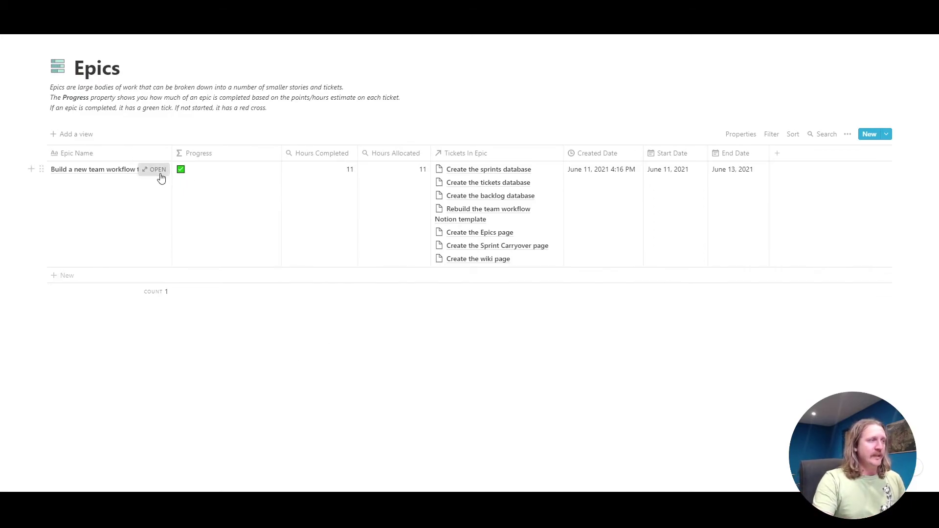
Step: Open the Build a new team workflow template epic and set its end date to July 2, 2021
{"action": "left_click", "coordinate": [159, 170]}
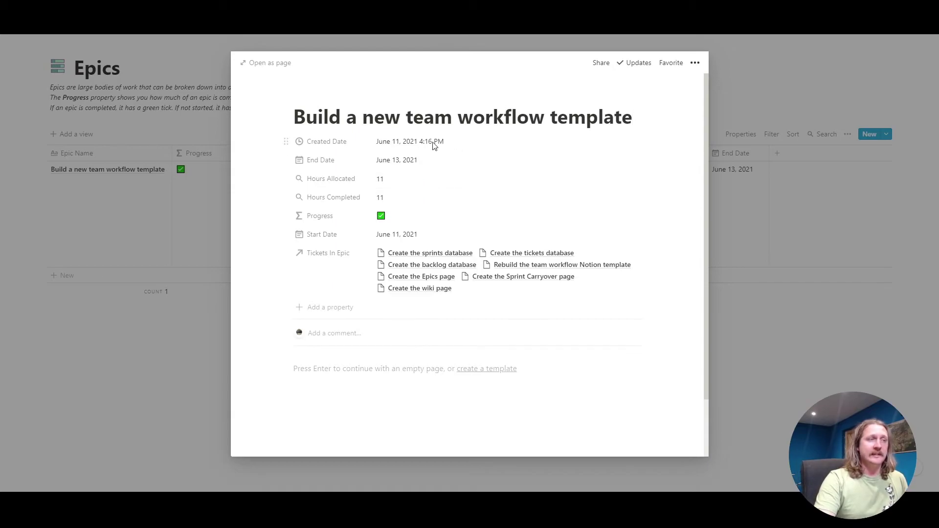
{"action": "left_click", "coordinate": [480, 163]}
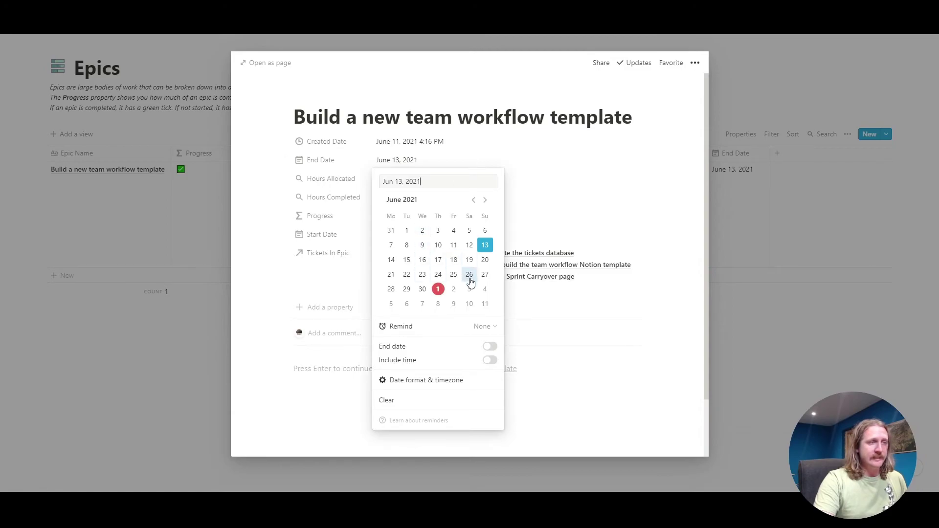
{"action": "left_click", "coordinate": [453, 290]}
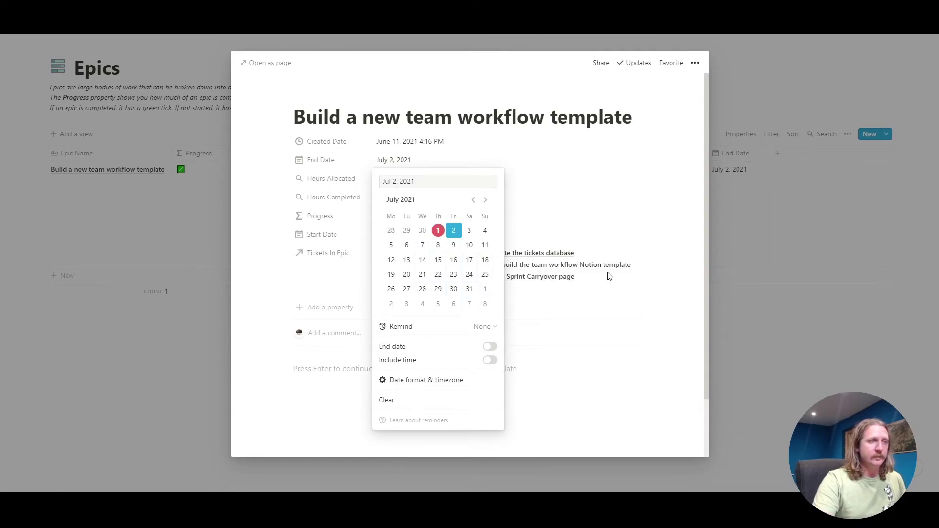
{"action": "left_click", "coordinate": [606, 199]}
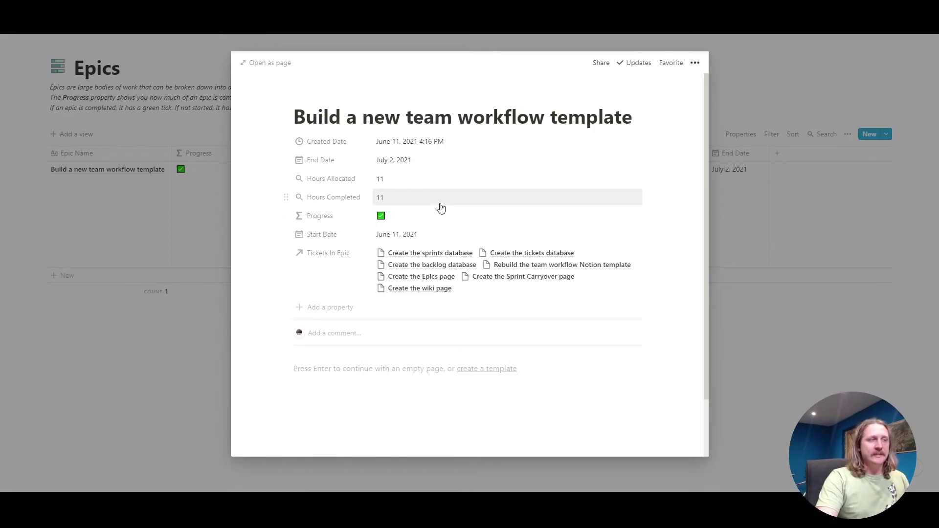
Step: Open the epic's linked Create the sprints database ticket
{"action": "left_click", "coordinate": [432, 259]}
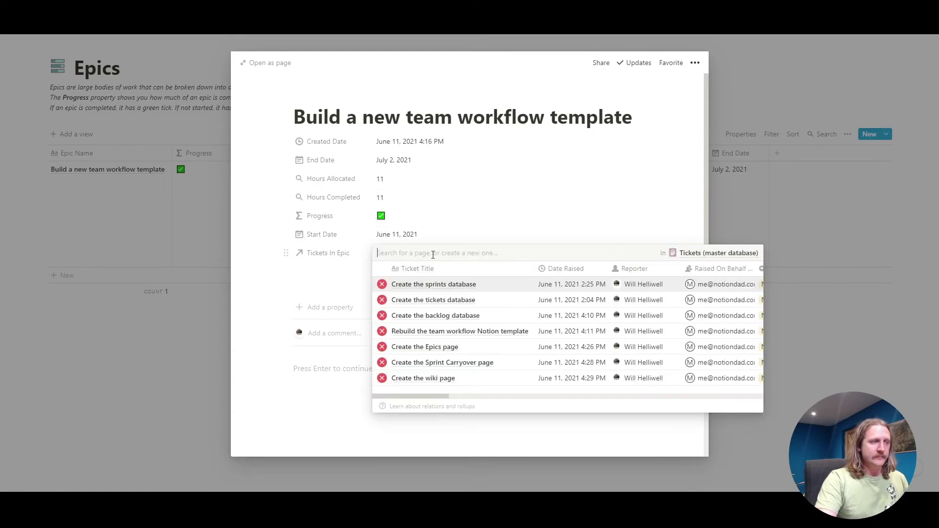
{"action": "left_click", "coordinate": [457, 285]}
{"action": "scroll", "coordinate": [452, 298], "scroll_direction": "down", "scroll_amount": 4}
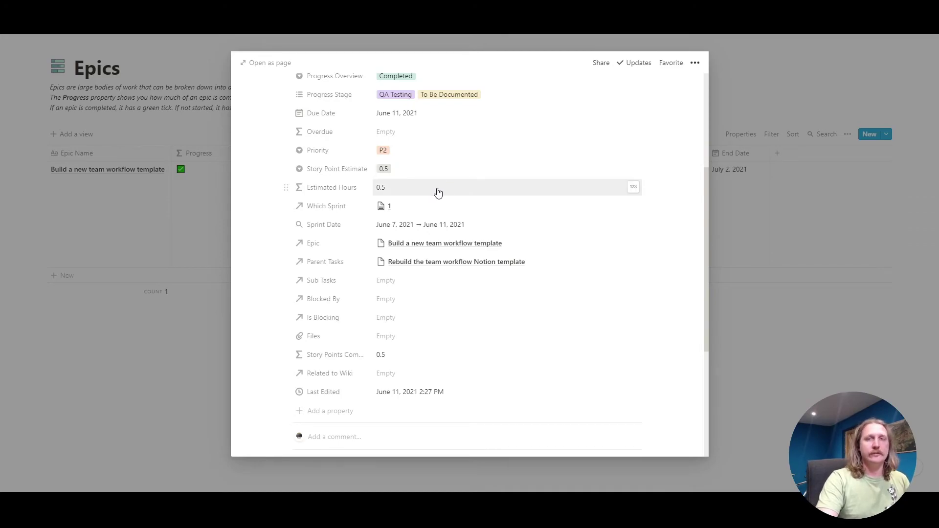
Step: Inspect the Estimated Hours formula and the epic's Hours Allocated rollup settings
{"action": "left_click", "coordinate": [438, 193]}
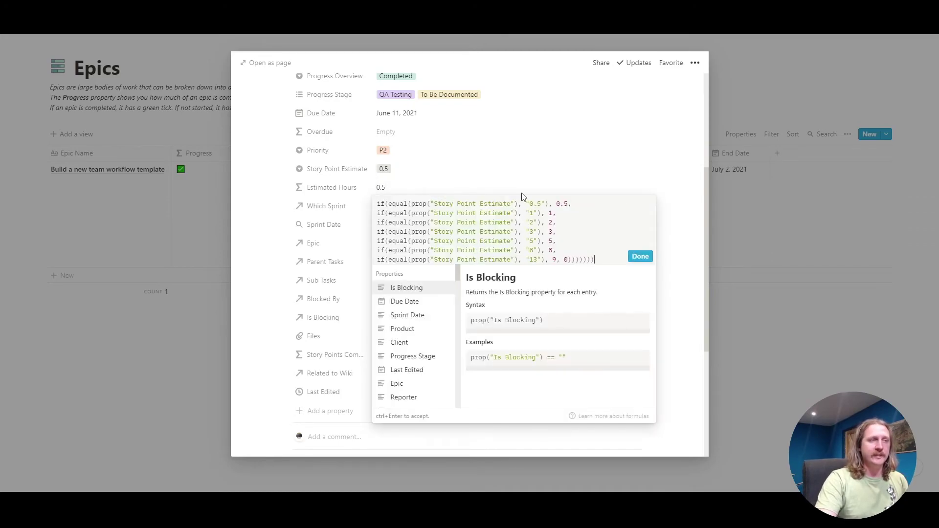
{"action": "left_click", "coordinate": [516, 178]}
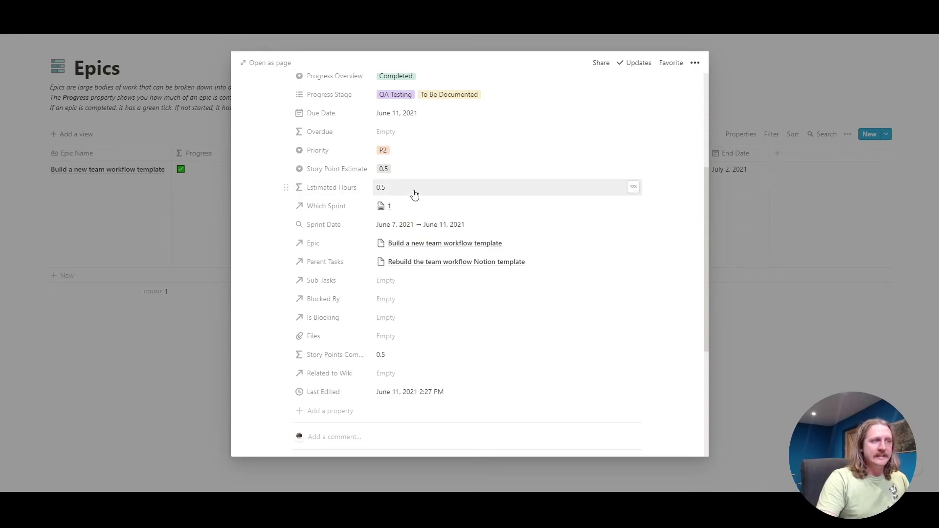
{"action": "key", "text": "ctrl+["}
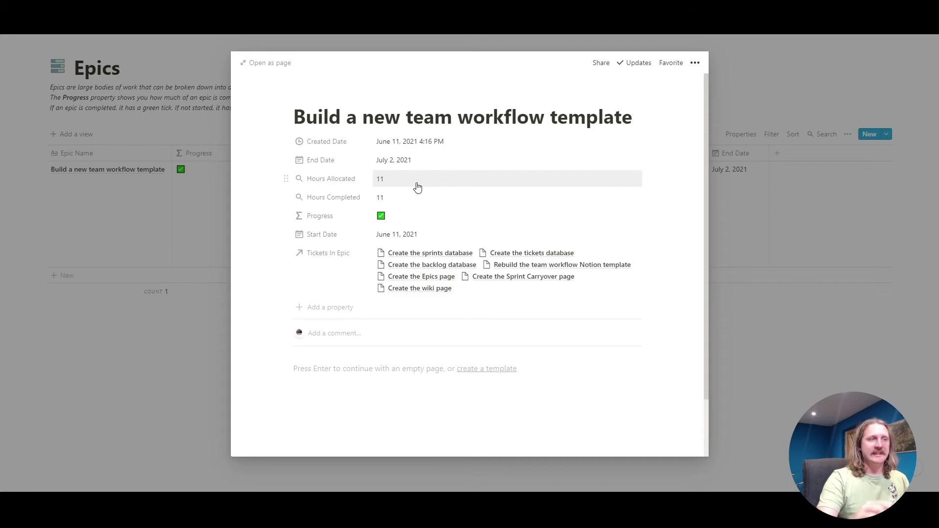
{"action": "left_click", "coordinate": [417, 187]}
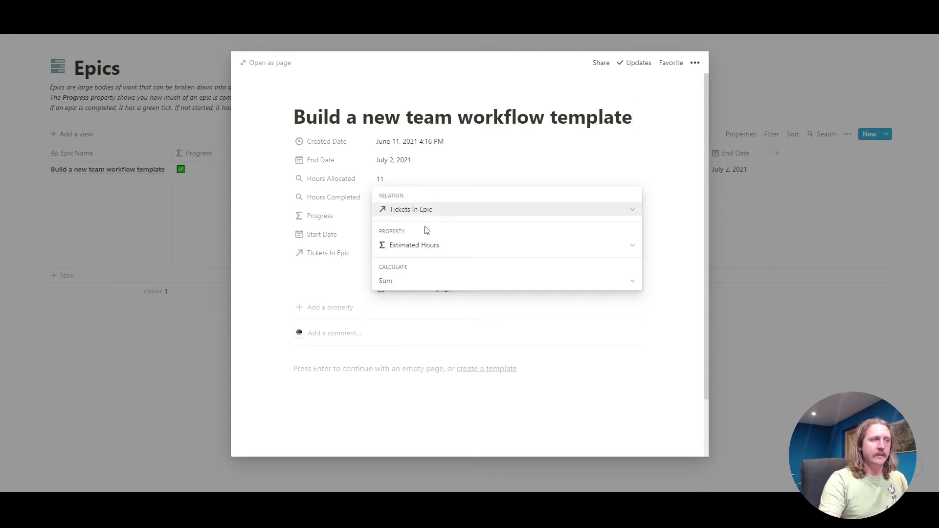
{"action": "left_click", "coordinate": [661, 238]}
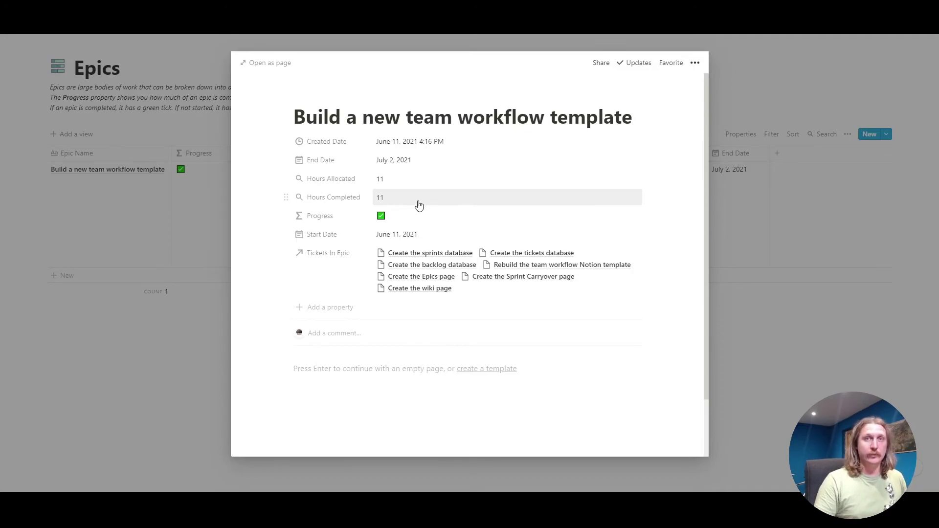
Step: Mark the Create the sprints database ticket's Progress Overview as Reopened
{"action": "left_click", "coordinate": [436, 253]}
{"action": "left_click", "coordinate": [426, 286]}
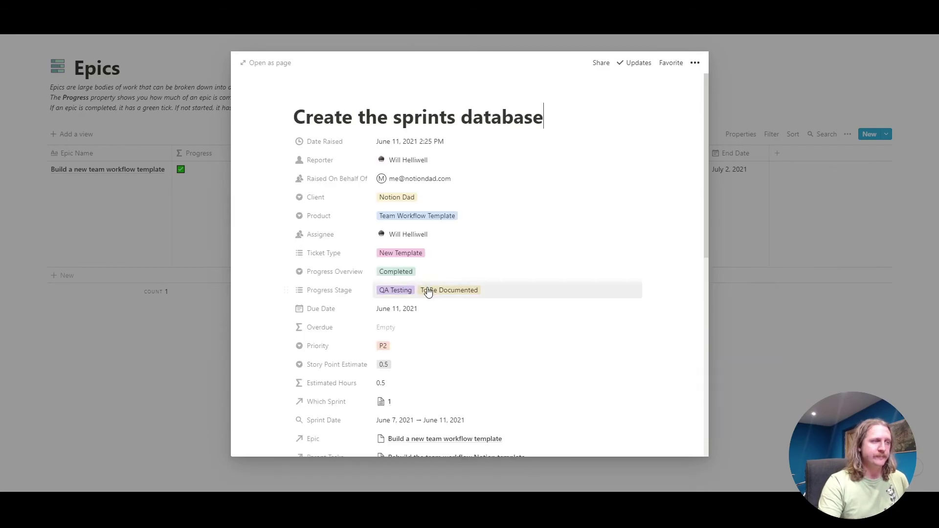
{"action": "scroll", "coordinate": [455, 354], "scroll_direction": "down", "scroll_amount": 3}
{"action": "scroll", "coordinate": [463, 371], "scroll_direction": "up", "scroll_amount": 2}
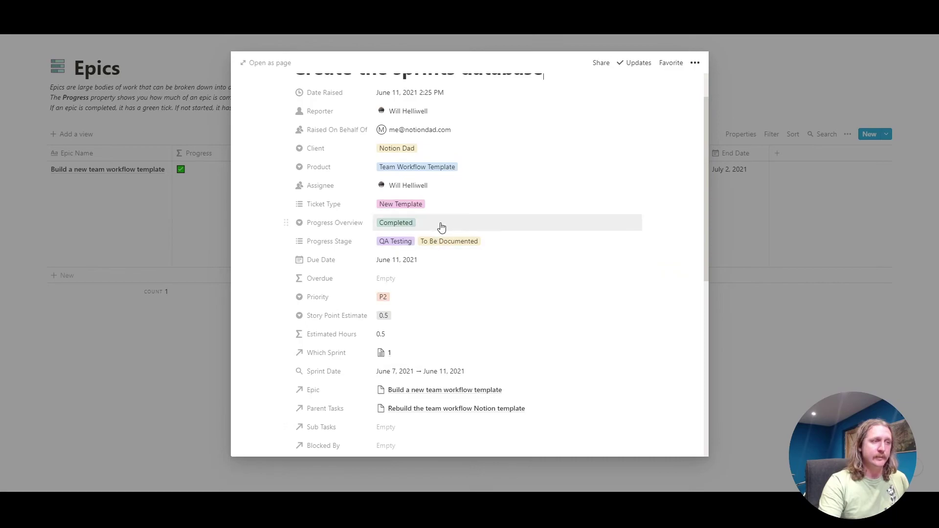
{"action": "left_click", "coordinate": [440, 225]}
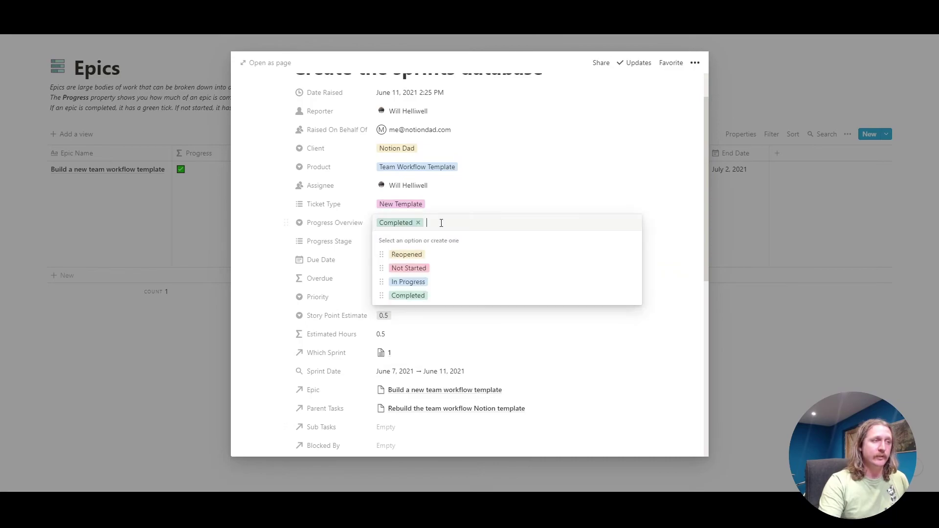
{"action": "left_click", "coordinate": [410, 255]}
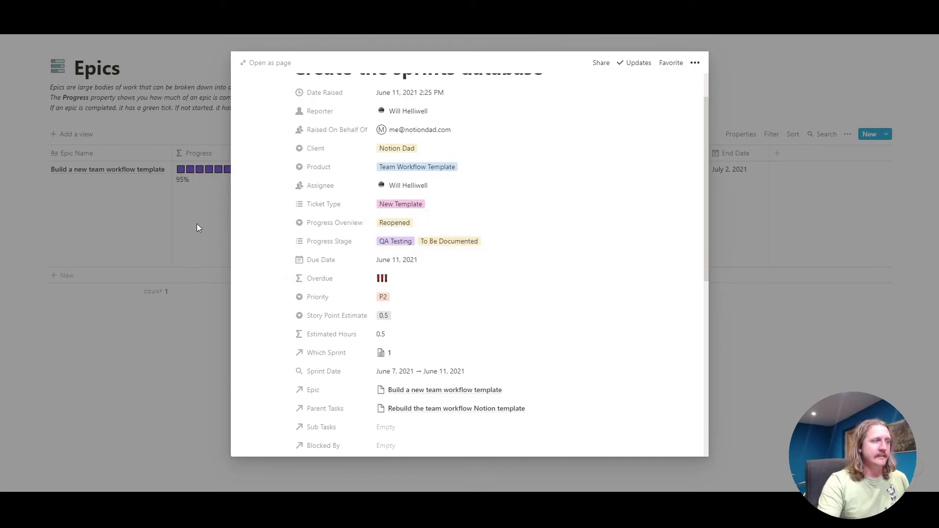
{"action": "left_click", "coordinate": [184, 192]}
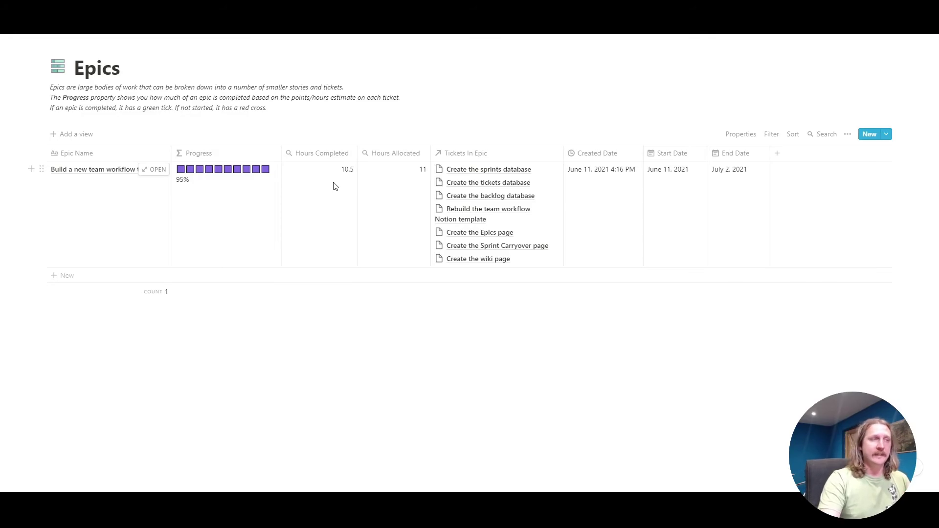
Step: Set the Create the sprints database ticket back to Completed
{"action": "left_click", "coordinate": [482, 183]}
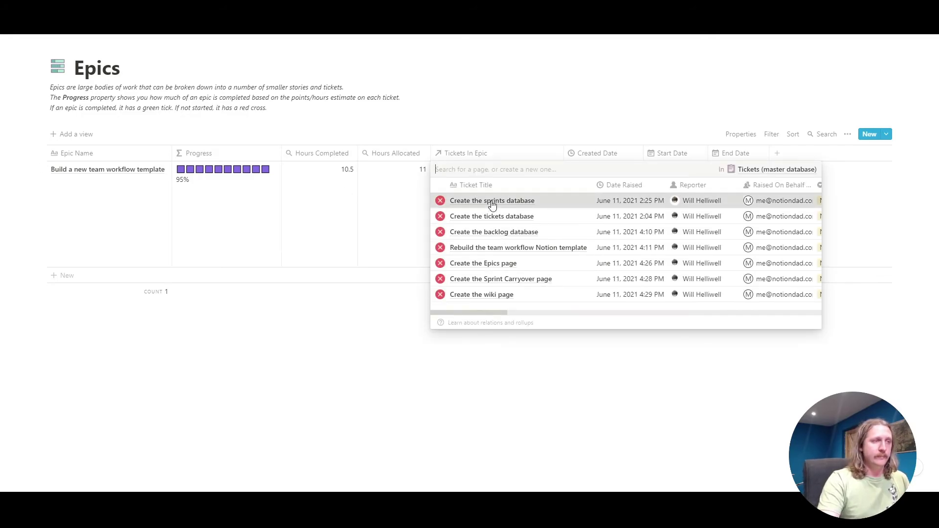
{"action": "left_click", "coordinate": [489, 202]}
{"action": "left_click", "coordinate": [451, 277]}
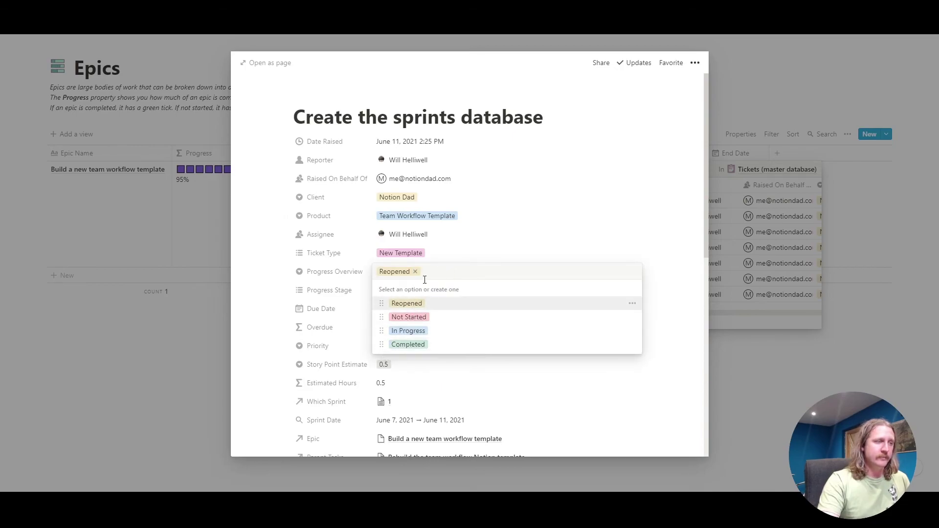
{"action": "left_click", "coordinate": [409, 345]}
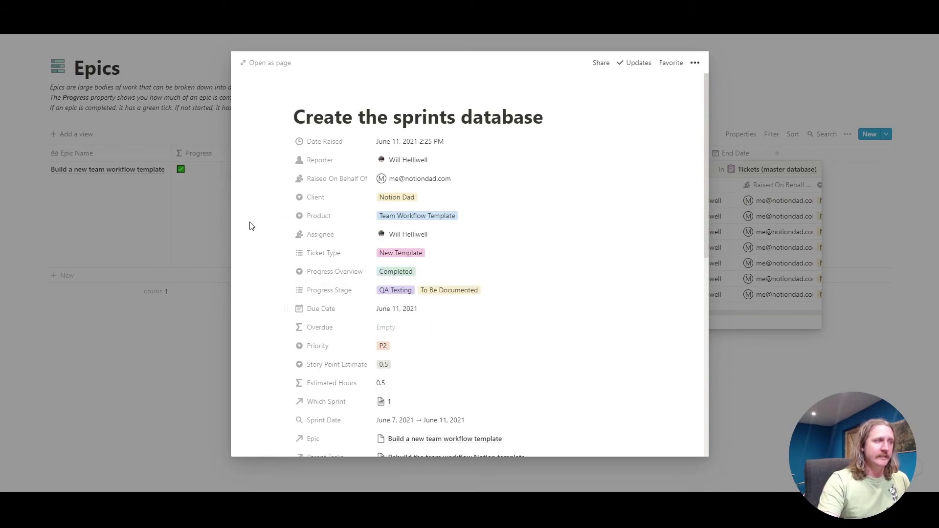
{"action": "left_click", "coordinate": [193, 216]}
{"action": "left_click", "coordinate": [192, 189]}
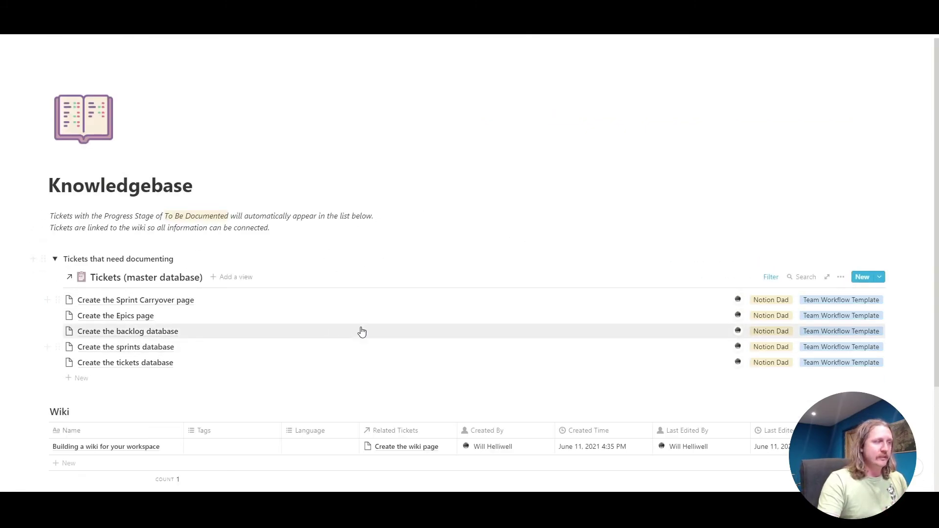
Step: Open the Create the Sprint Carryover page ticket from the Tickets that need documenting list
{"action": "scroll", "coordinate": [383, 322], "scroll_direction": "down", "scroll_amount": 2}
{"action": "scroll", "coordinate": [399, 273], "scroll_direction": "up", "scroll_amount": 1}
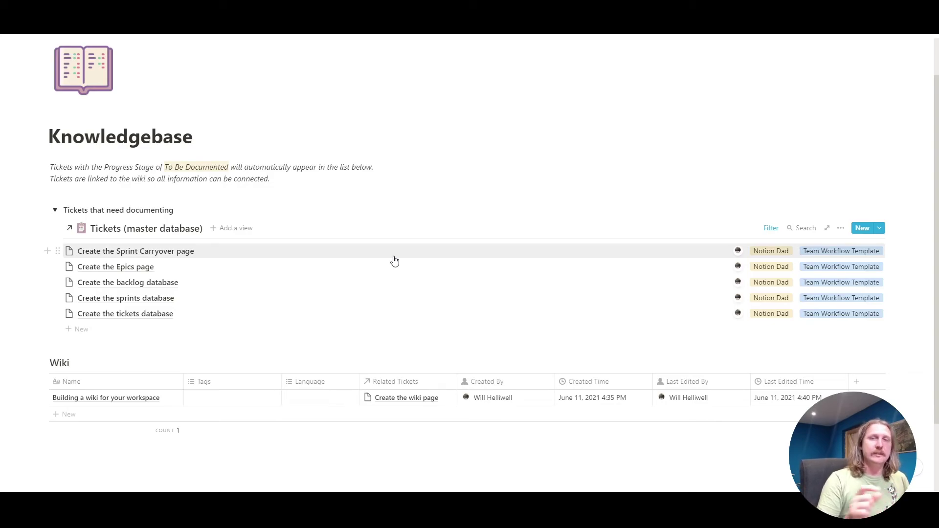
{"action": "left_click", "coordinate": [186, 257]}
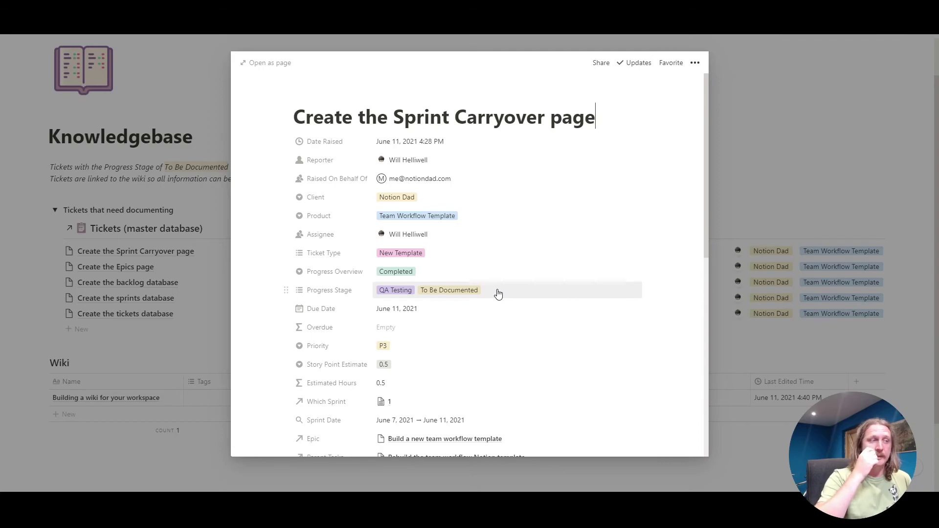
{"action": "left_click", "coordinate": [164, 294]}
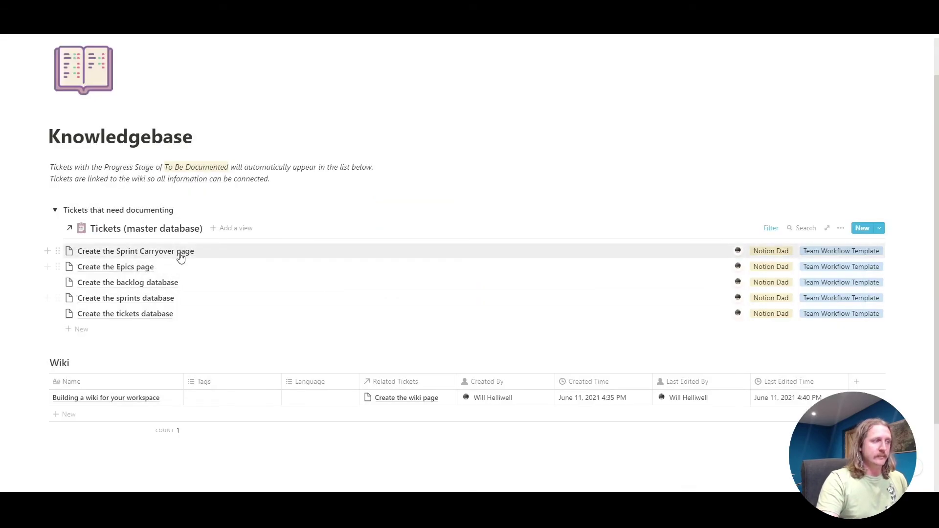
{"action": "left_click", "coordinate": [226, 254]}
Step: Leave the Sprint Carryover ticket's Related to Wiki empty and close the ticket
{"action": "scroll", "coordinate": [435, 314], "scroll_direction": "down", "scroll_amount": 5}
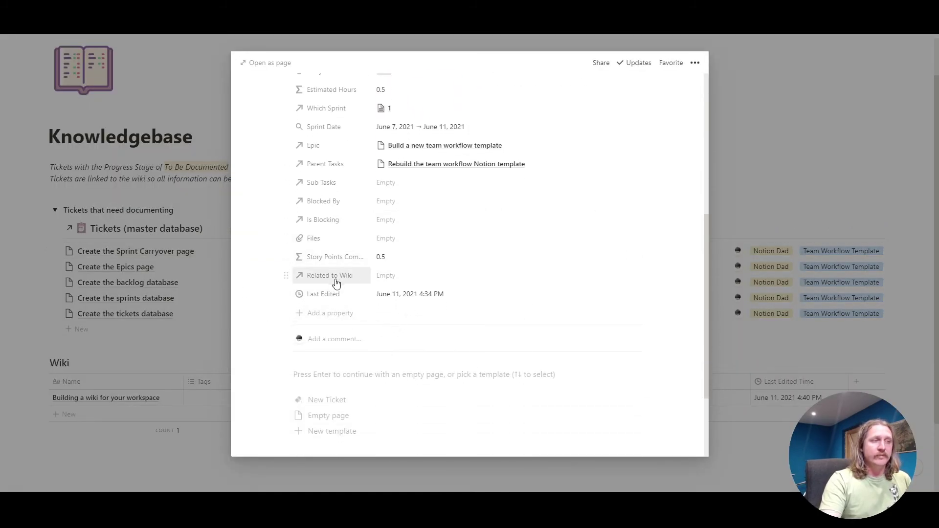
{"action": "left_click", "coordinate": [419, 283]}
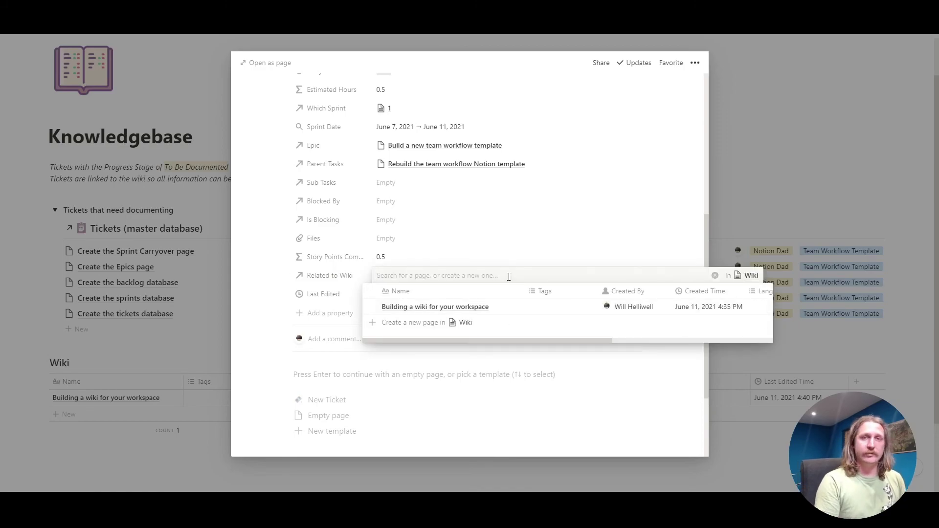
{"action": "left_click", "coordinate": [436, 307]}
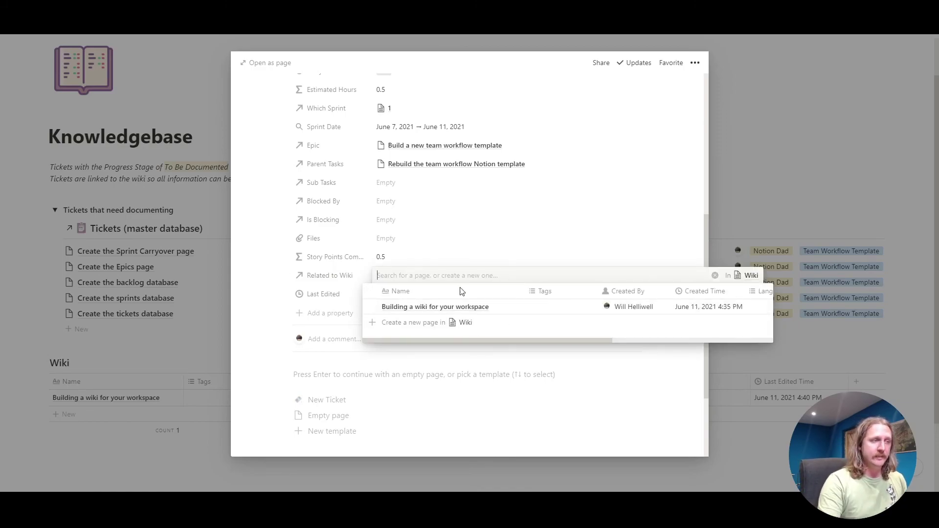
{"action": "left_click", "coordinate": [147, 398]}
Step: Add a 'New wiki entry' page to the Wiki table with Related Tickets set to Create the Epics page
{"action": "left_click", "coordinate": [856, 366]}
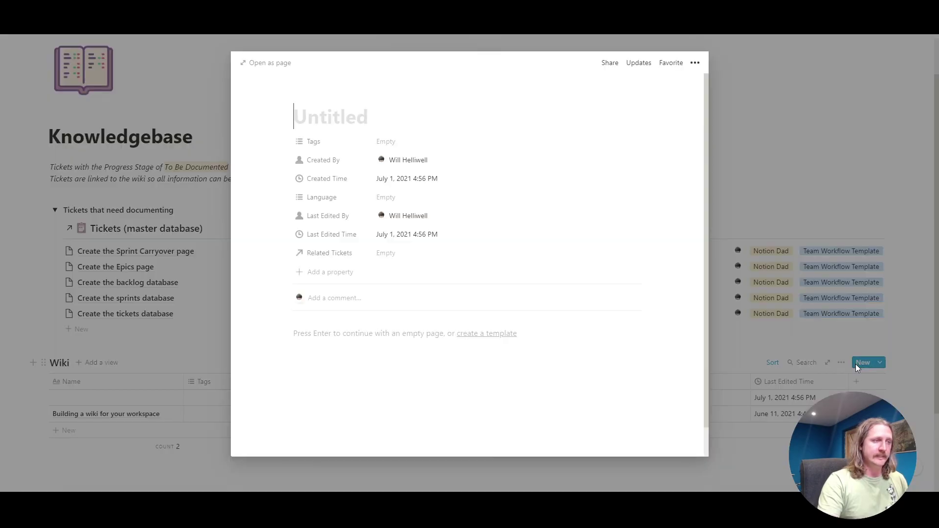
{"action": "type", "text": "New wiki entry"}
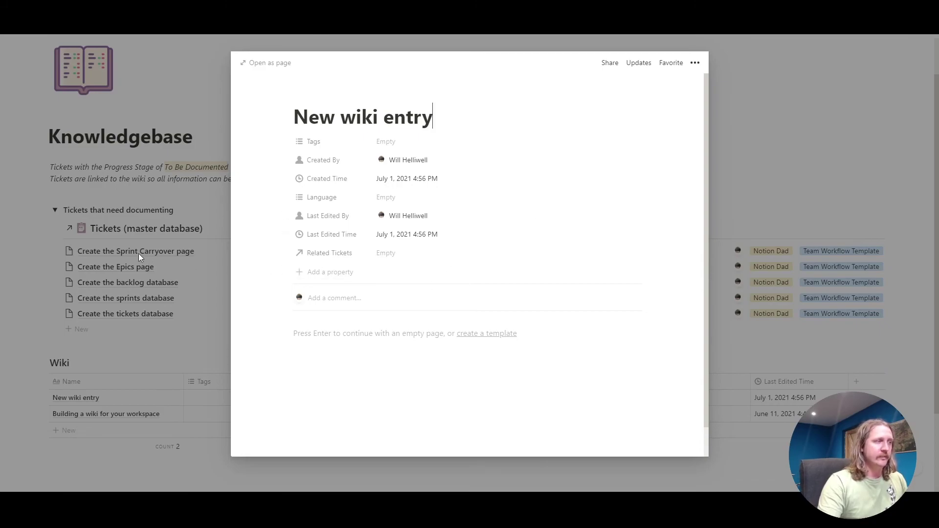
{"action": "left_click", "coordinate": [407, 253]}
{"action": "type", "text": "create "}
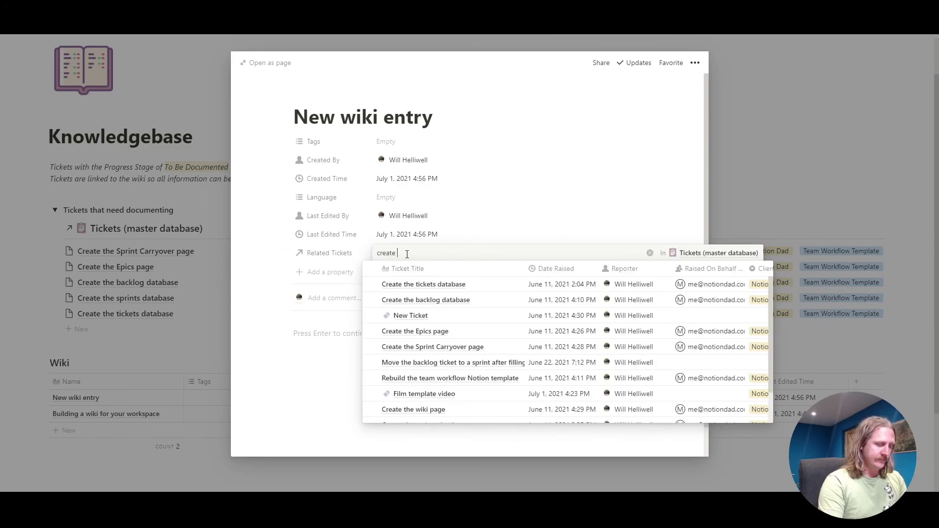
{"action": "type", "text": "the epics page"}
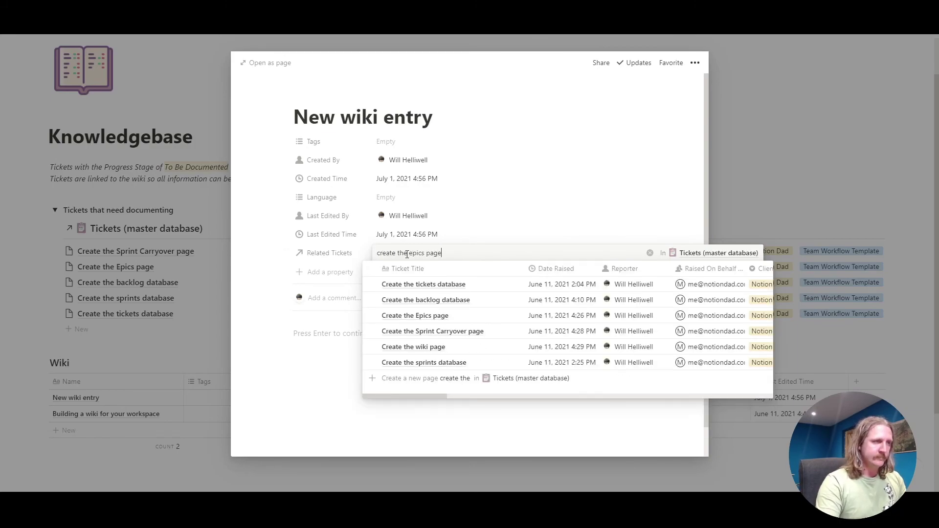
{"action": "left_click", "coordinate": [422, 288]}
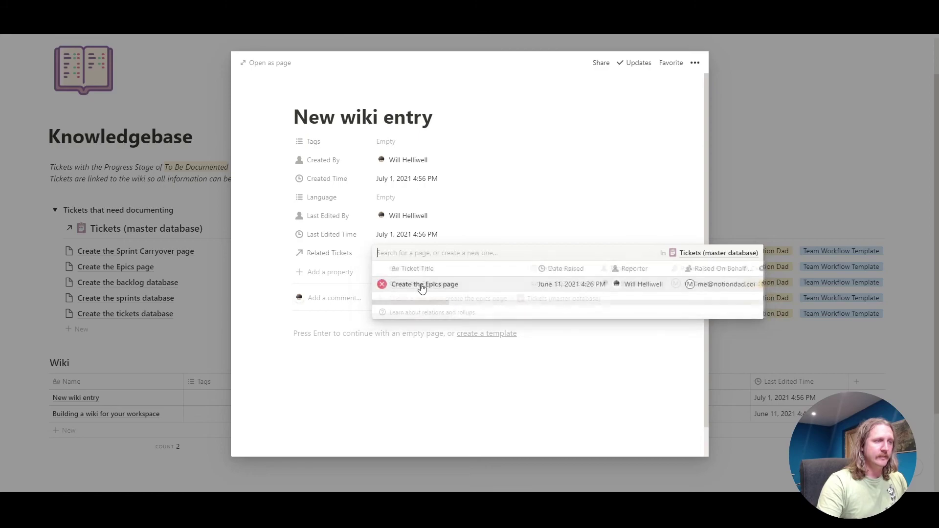
{"action": "left_click", "coordinate": [582, 202]}
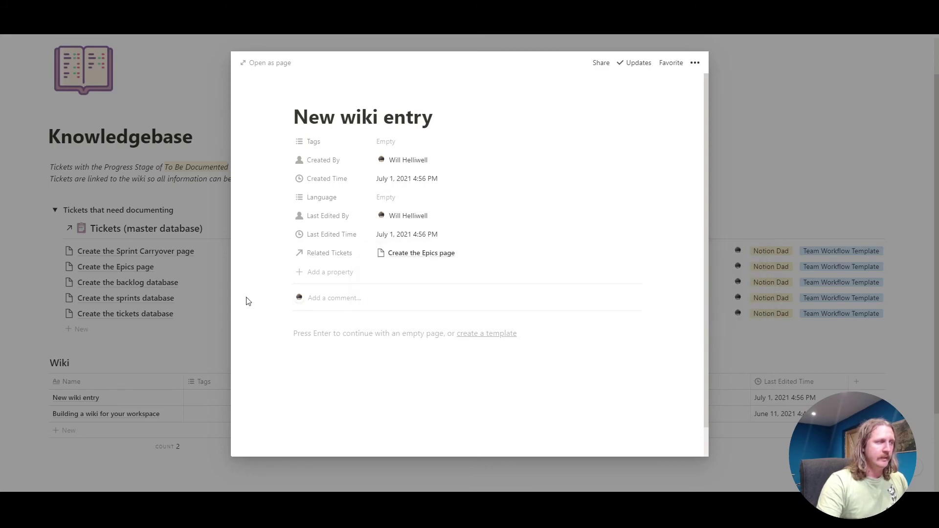
{"action": "left_click", "coordinate": [162, 292]}
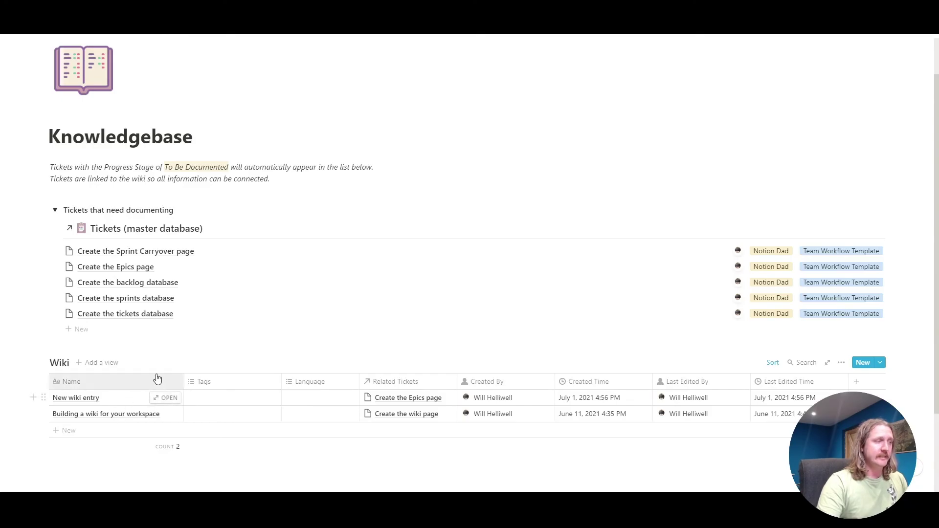
Step: Remove To Be Documented from the Create the Epics page ticket's Progress Stage
{"action": "left_click", "coordinate": [135, 271]}
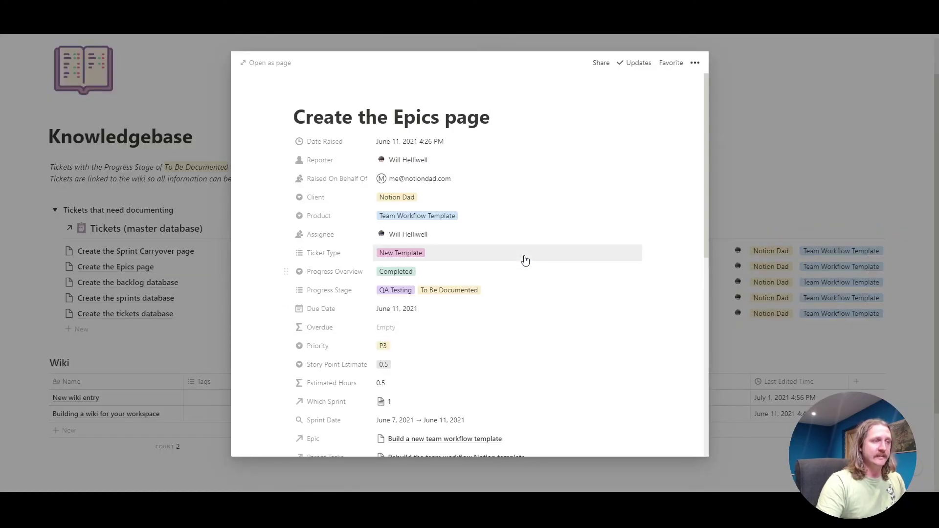
{"action": "left_click", "coordinate": [508, 292]}
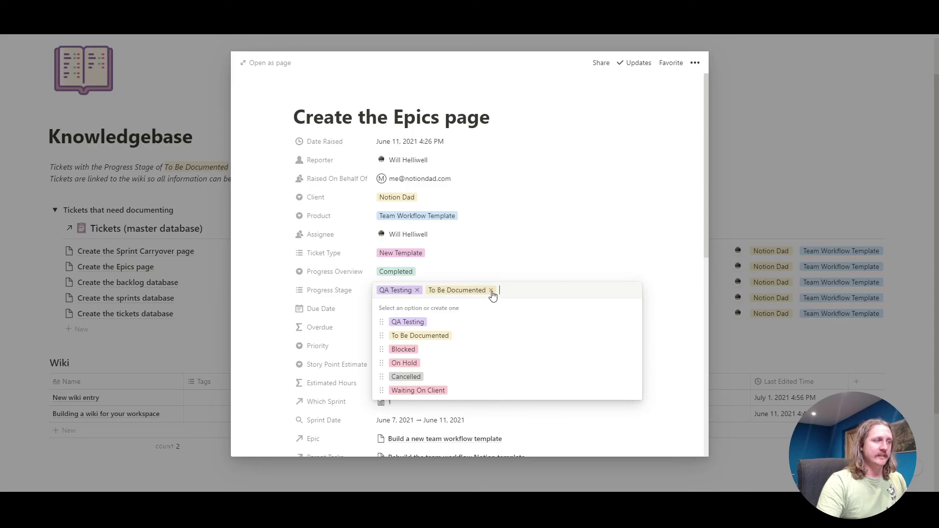
{"action": "left_click", "coordinate": [491, 291]}
{"action": "left_click", "coordinate": [592, 251]}
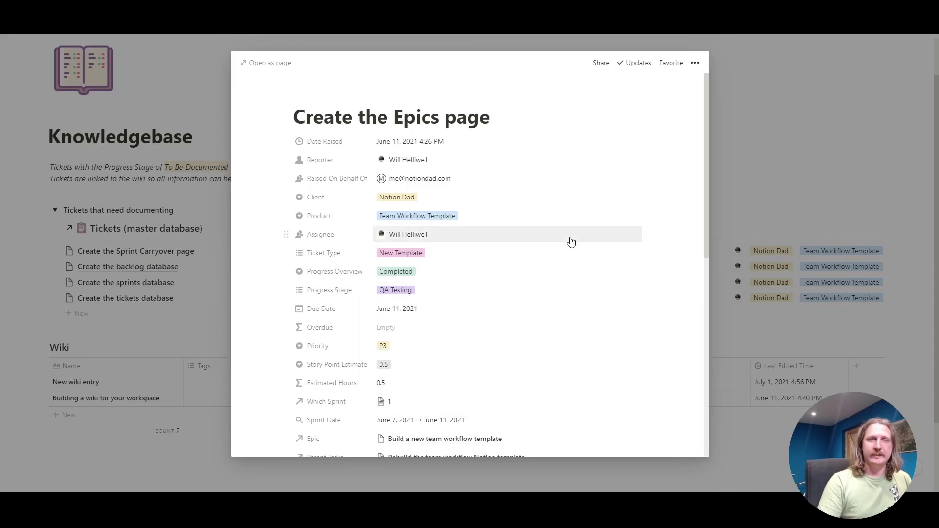
{"action": "left_click", "coordinate": [804, 163]}
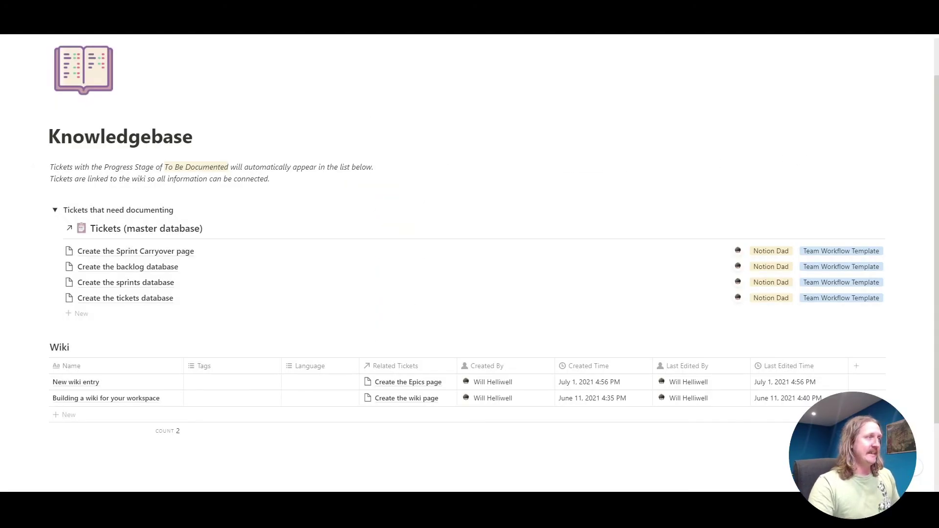
Step: Use the breadcrumb to reach the template home page showing sprint 3 and Your Tickets
{"action": "left_click", "coordinate": [156, 35]}
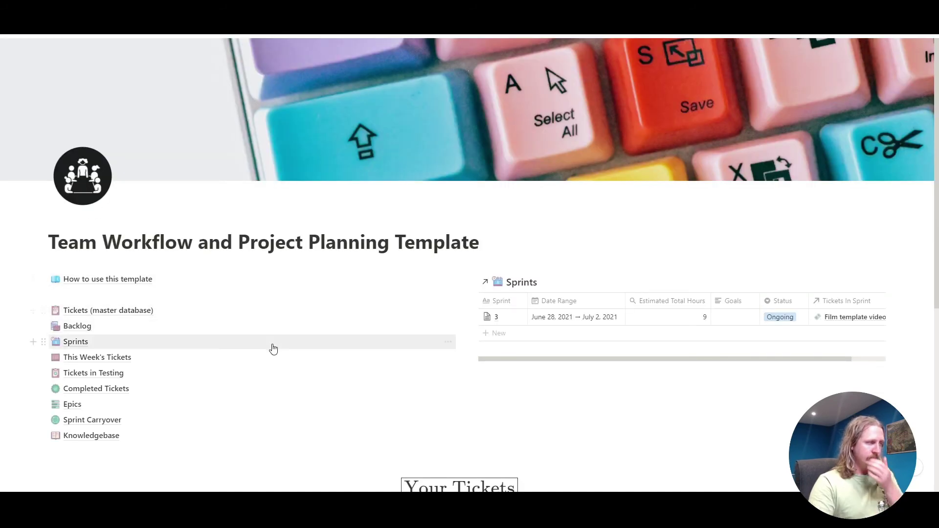
{"action": "scroll", "coordinate": [273, 349], "scroll_direction": "down", "scroll_amount": 5}
{"action": "scroll", "coordinate": [329, 268], "scroll_direction": "up", "scroll_amount": 1}
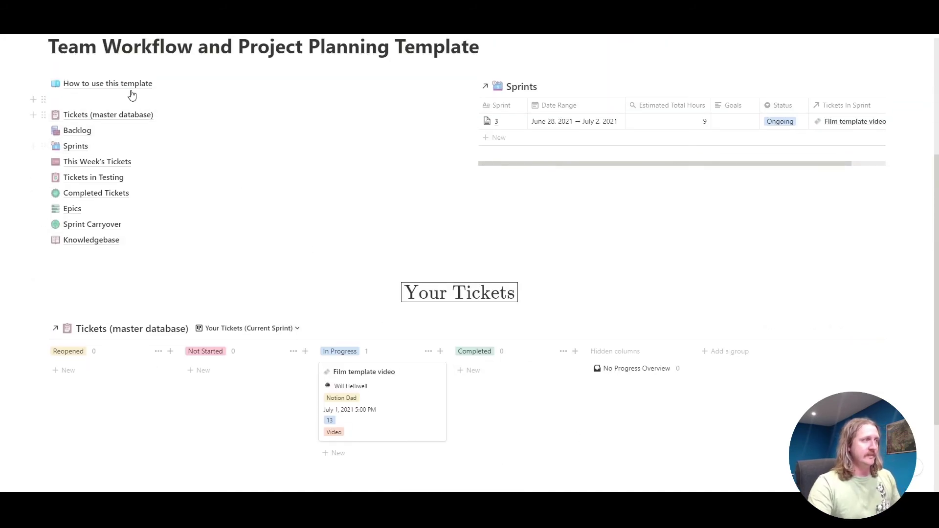